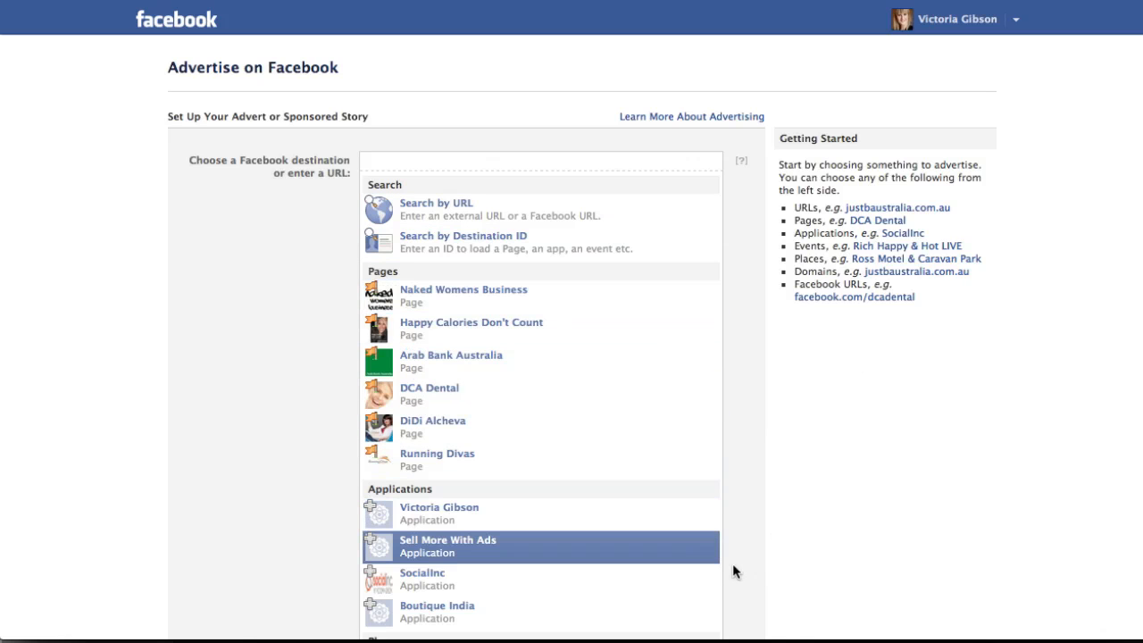
Search the advert destinations for "hap" and choose the Happy Calories Don't Count page.
scroll(729, 530, down, 5)
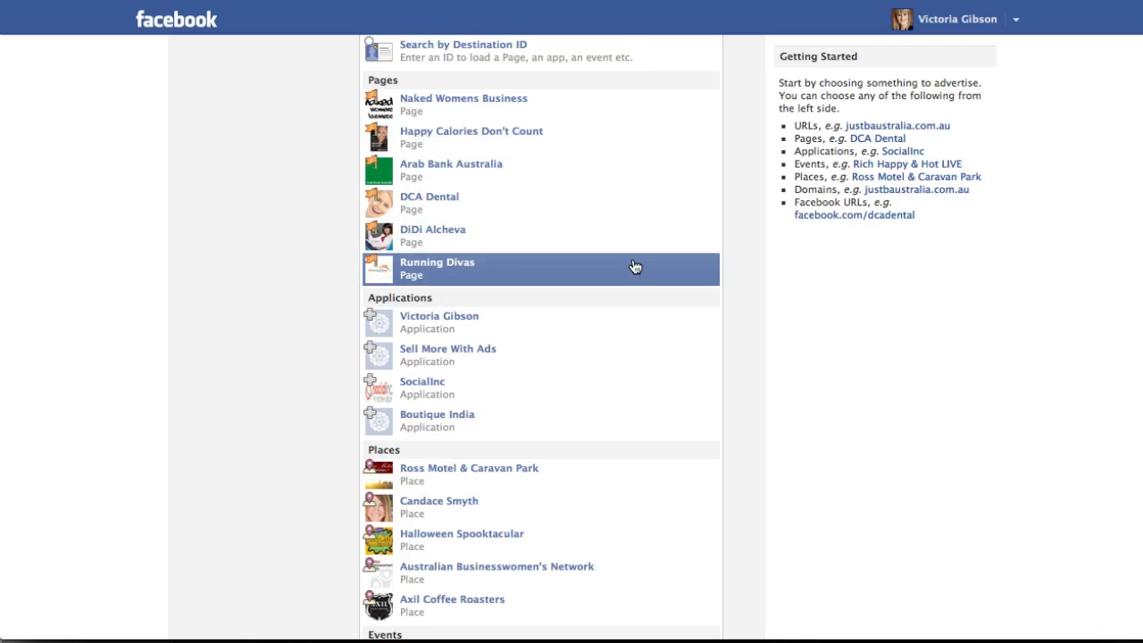
scroll(685, 426, down, 5)
scroll(686, 438, up, 10)
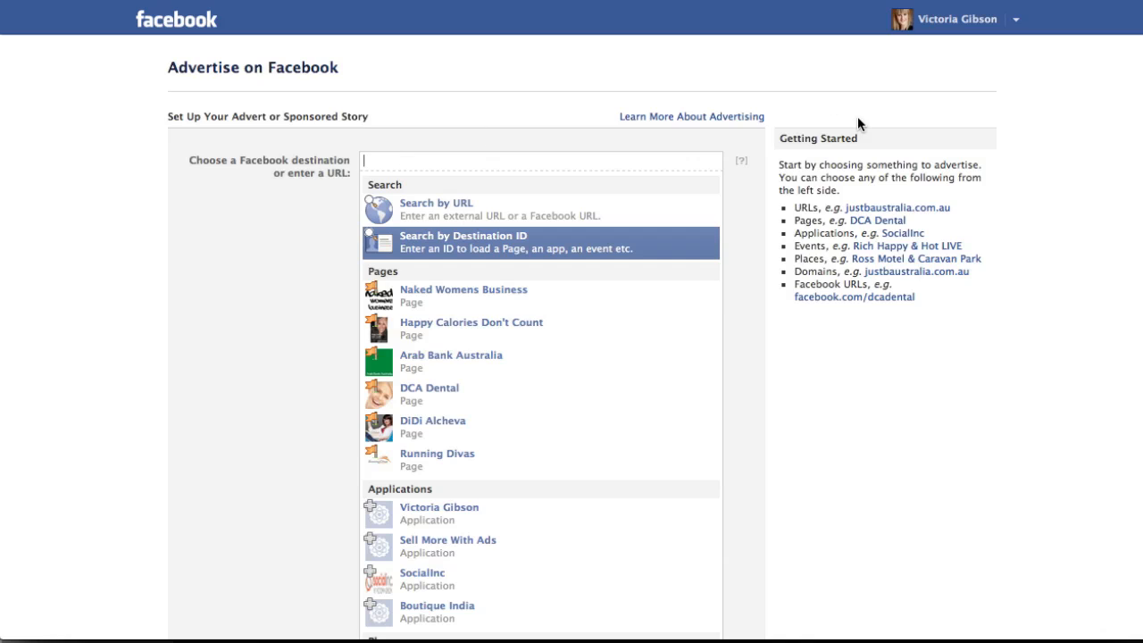
key(Up)
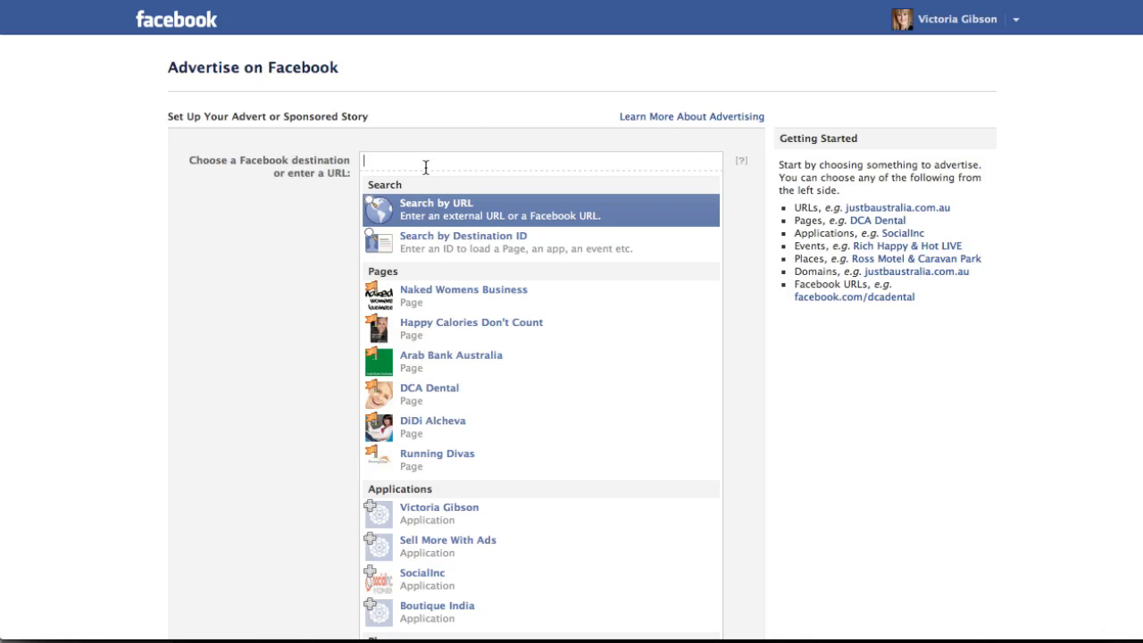
text(hap)
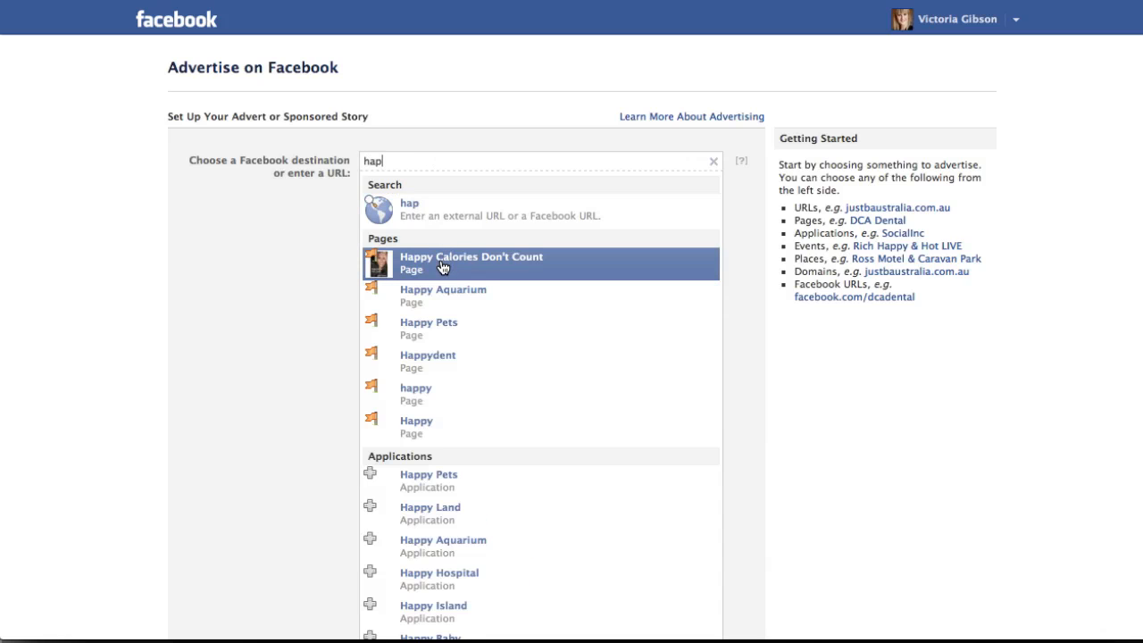
click(443, 259)
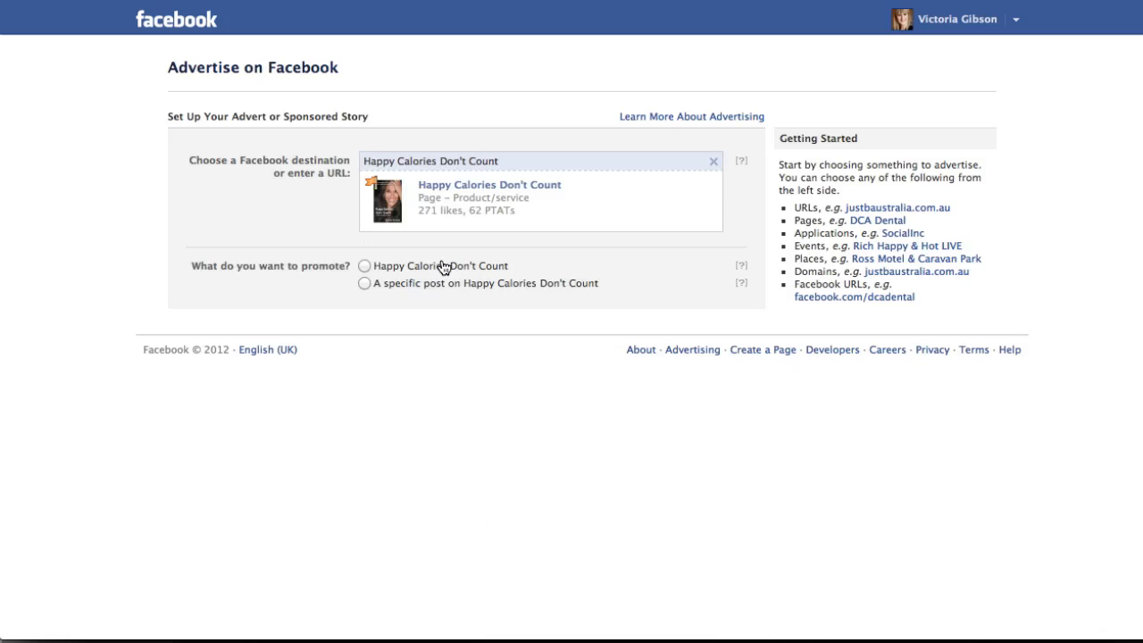
Change the destination to the Sell More With Ads application and set people to see stories about their friends using it.
click(713, 164)
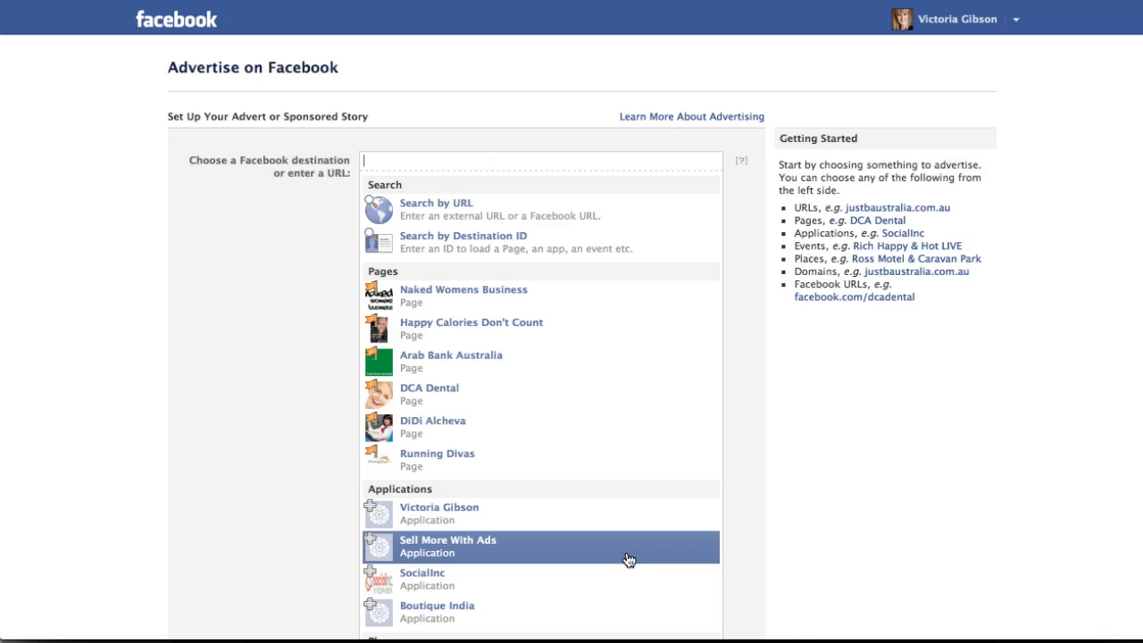
click(599, 552)
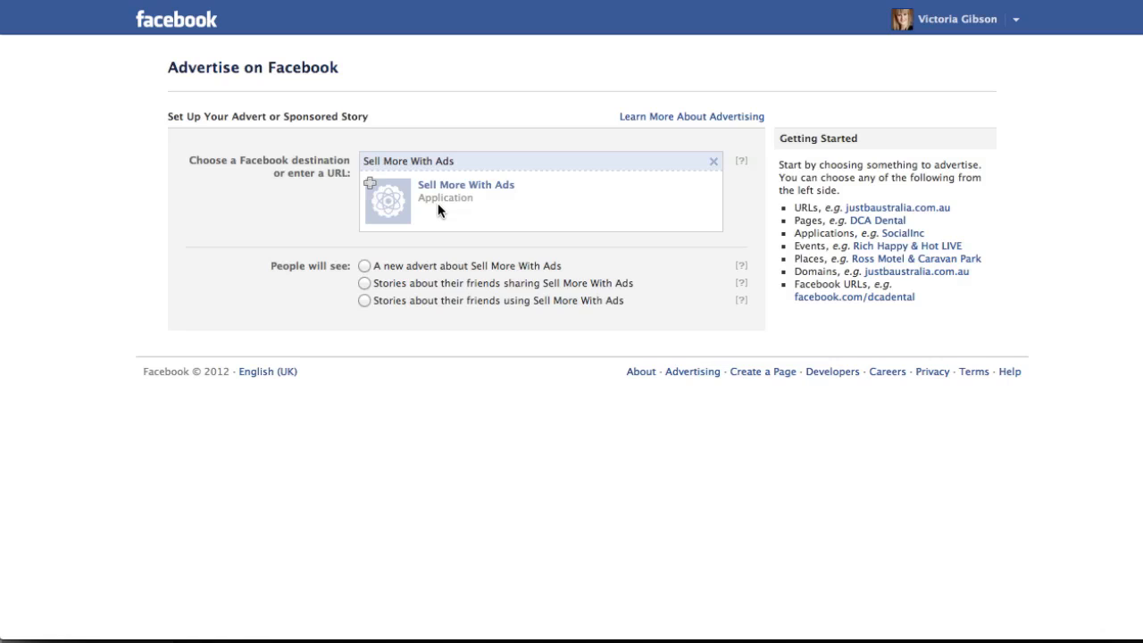
click(364, 266)
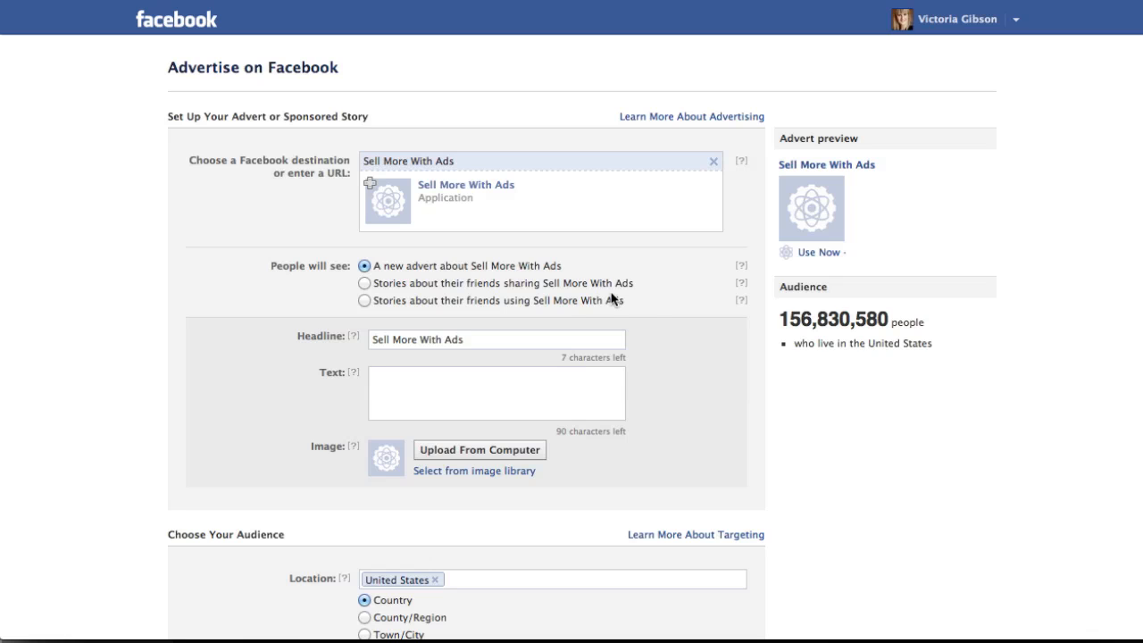
click(366, 282)
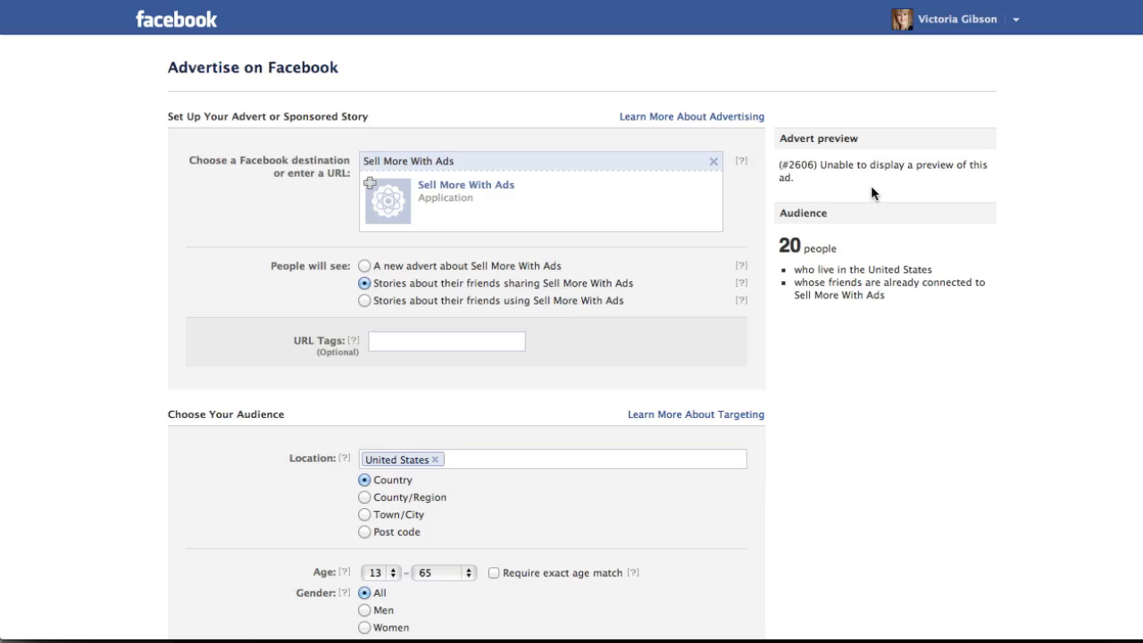
click(365, 301)
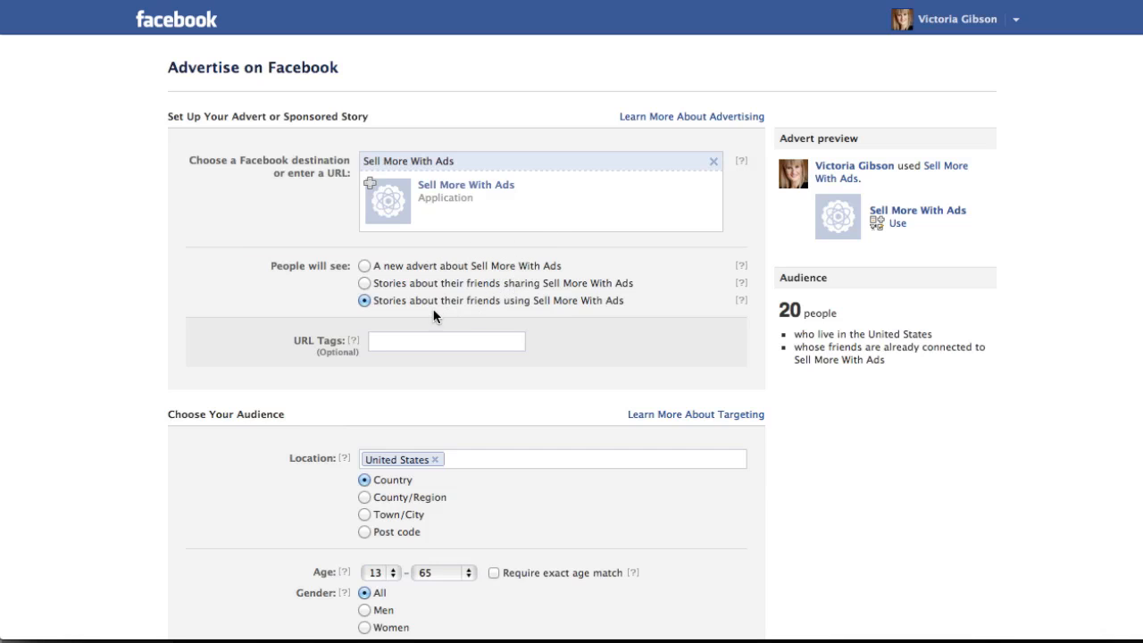
click(396, 341)
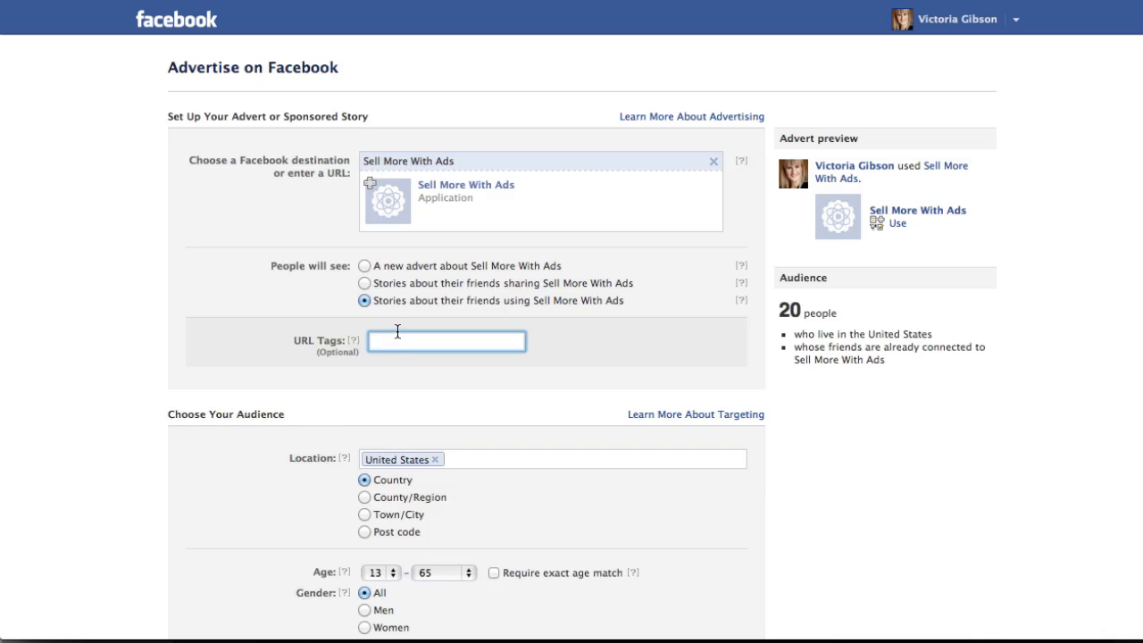
text(w)
key(BackSpace)
text(http://www.lujure)
drag(488, 333, 303, 326)
key(BackSpace)
Try the County/Region, Town/City and Post code options for narrowing the United States location.
scroll(392, 416, down, 3)
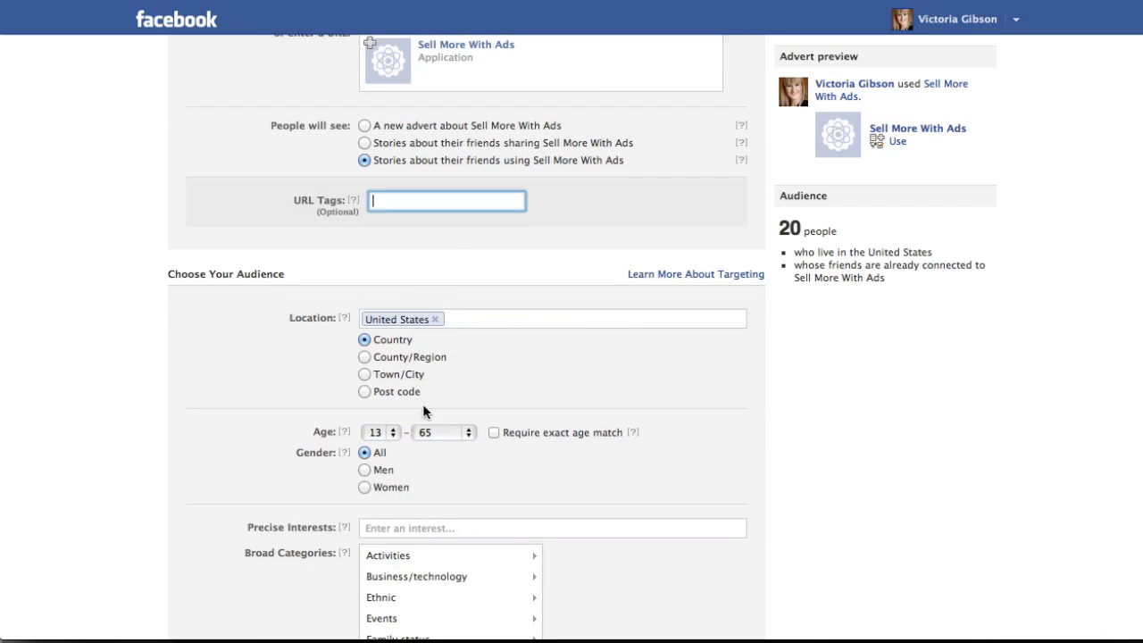
click(365, 357)
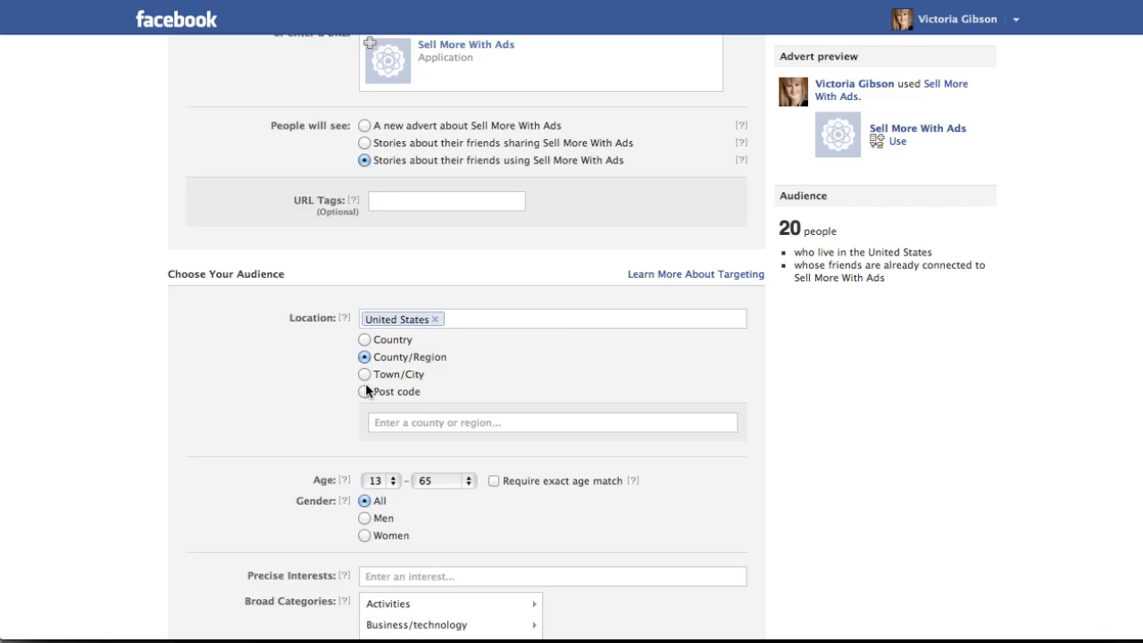
click(364, 374)
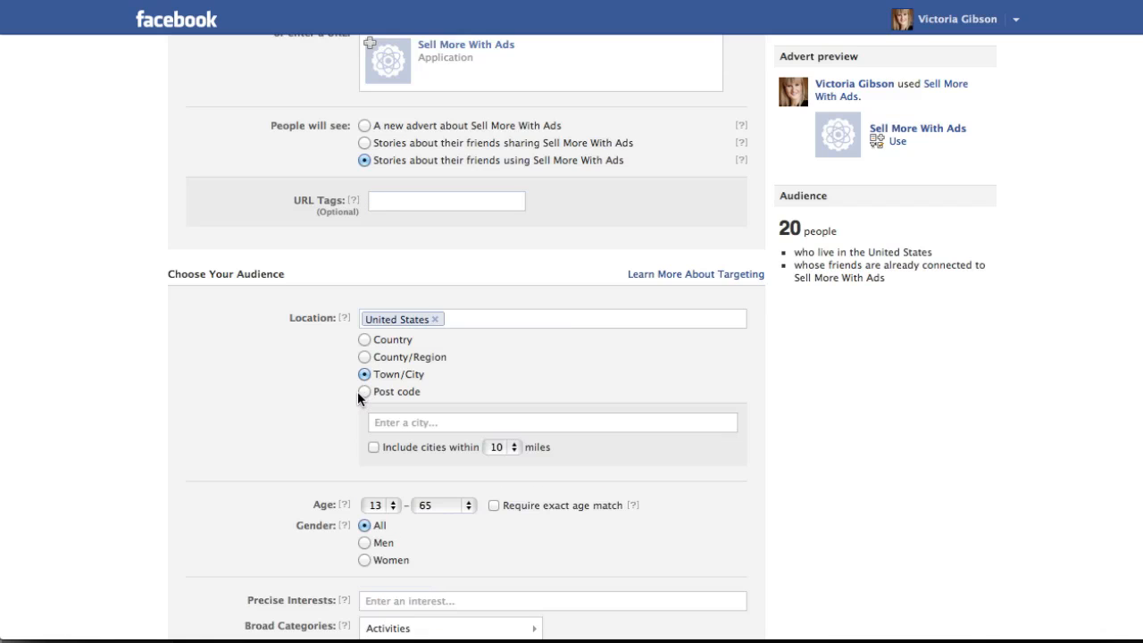
click(362, 392)
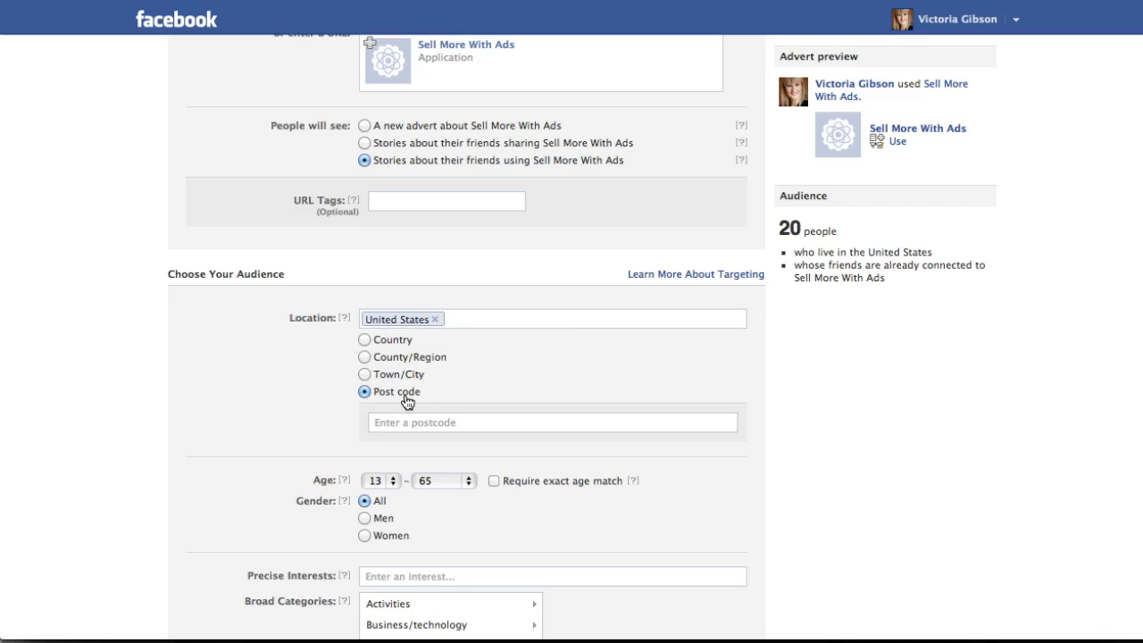
Replace United States with Australia as the audience location.
click(435, 319)
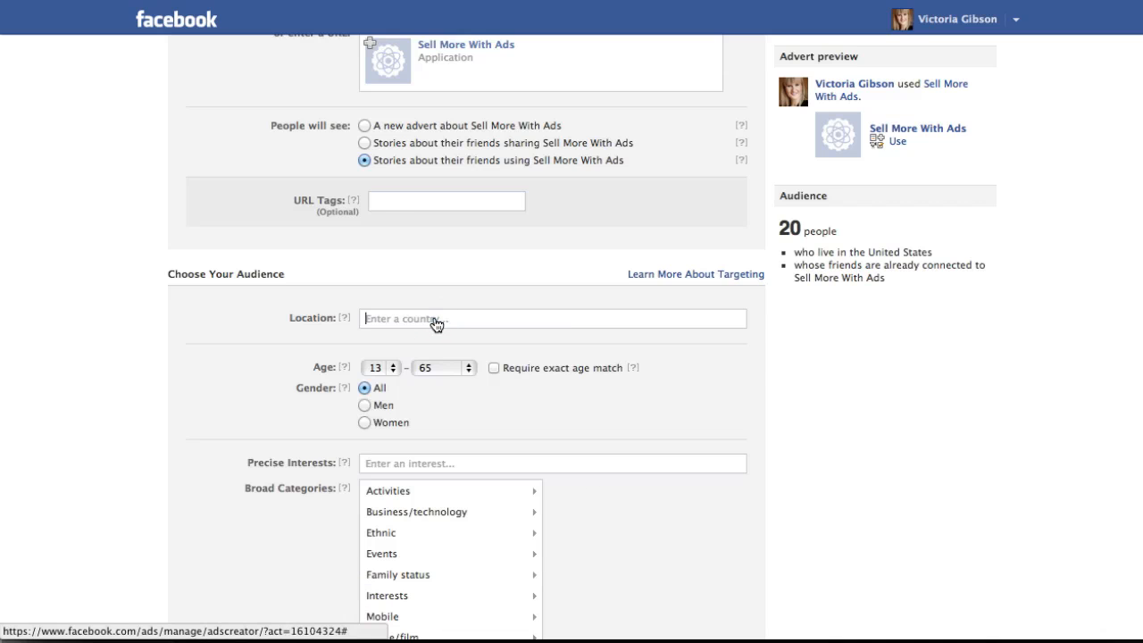
text(Austral)
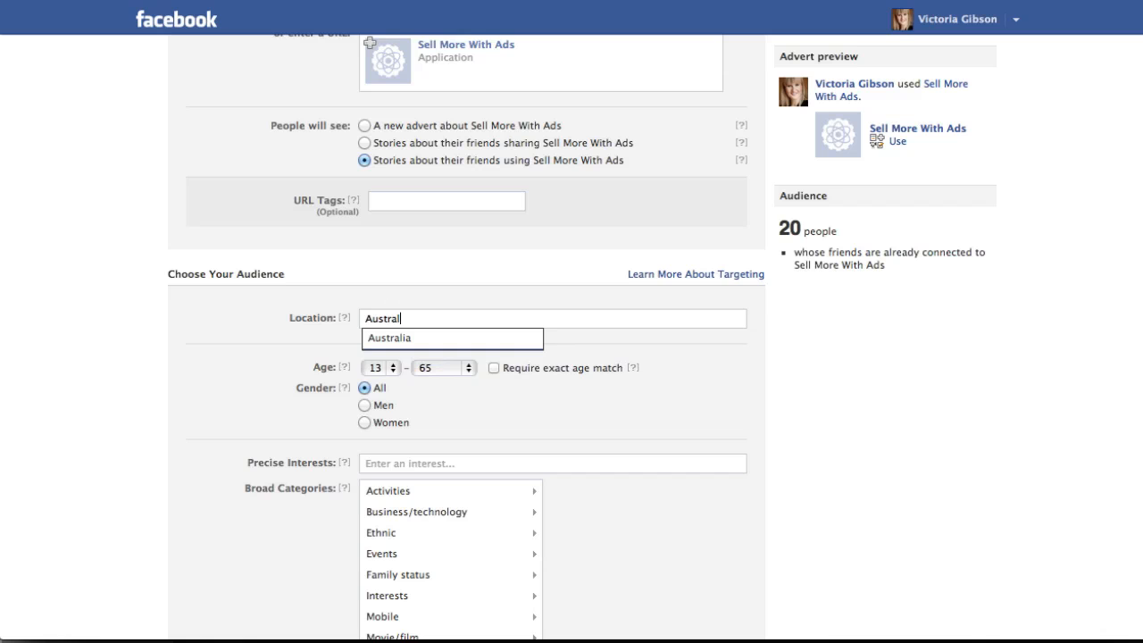
click(461, 339)
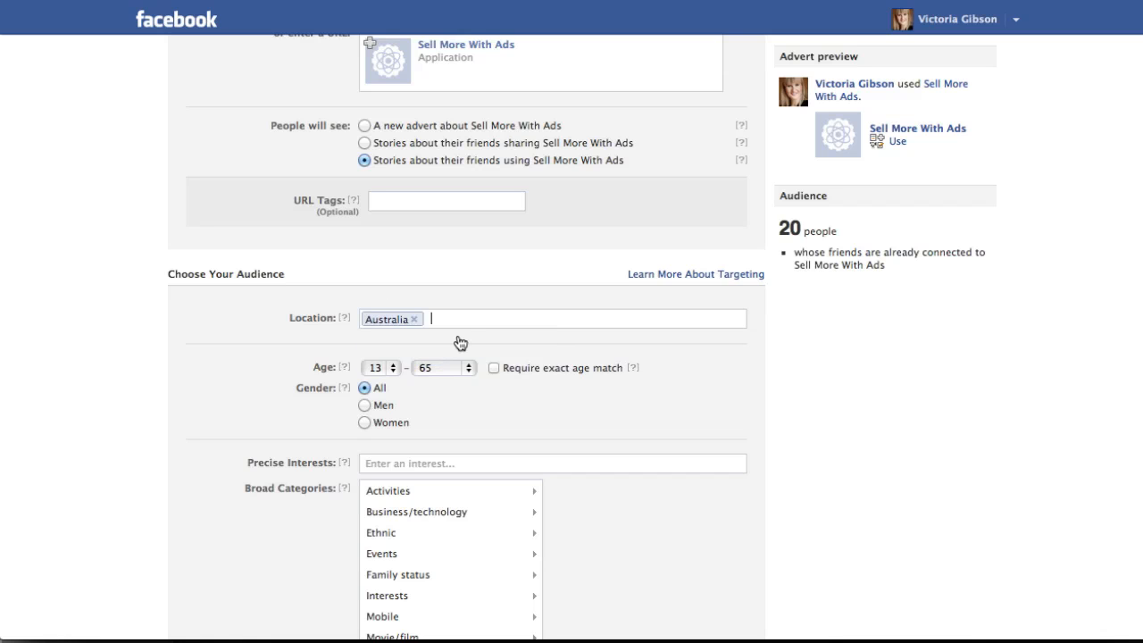
Remove and re-enter Australia as the audience location, and set the targeting level to Town/City.
scroll(438, 333, down, 3)
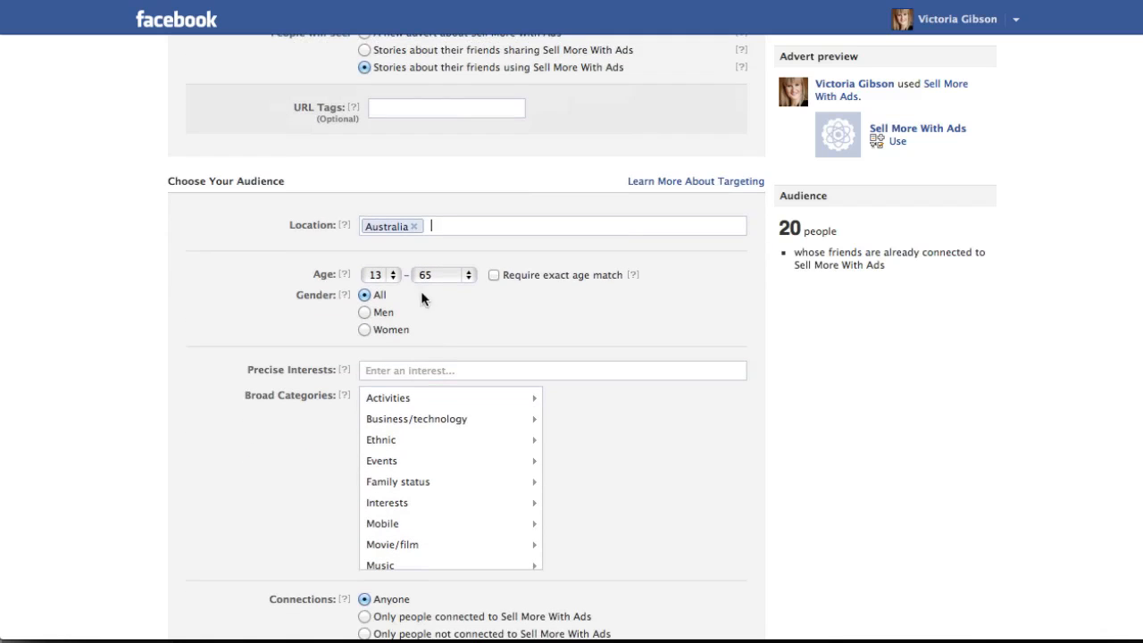
click(417, 227)
text(A)
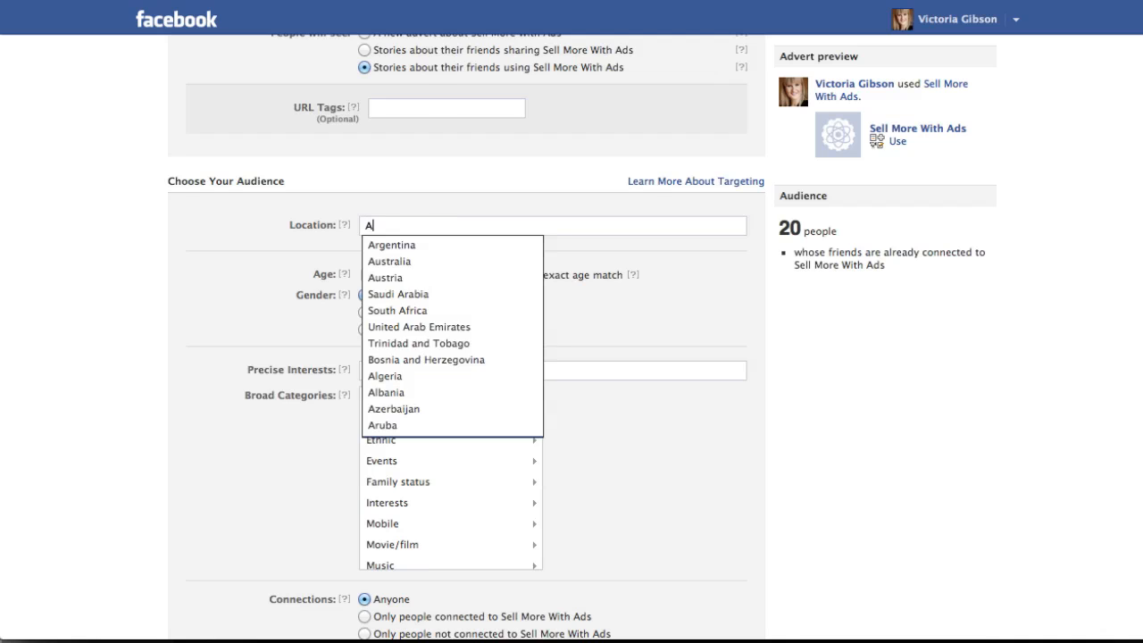
text(ustral)
click(420, 245)
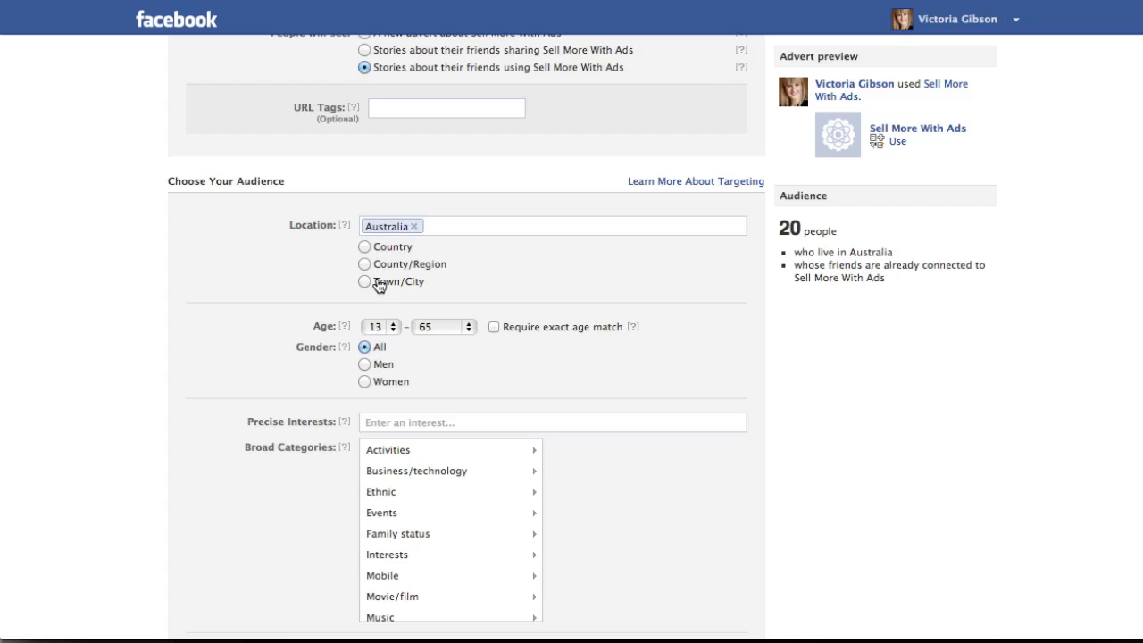
click(364, 281)
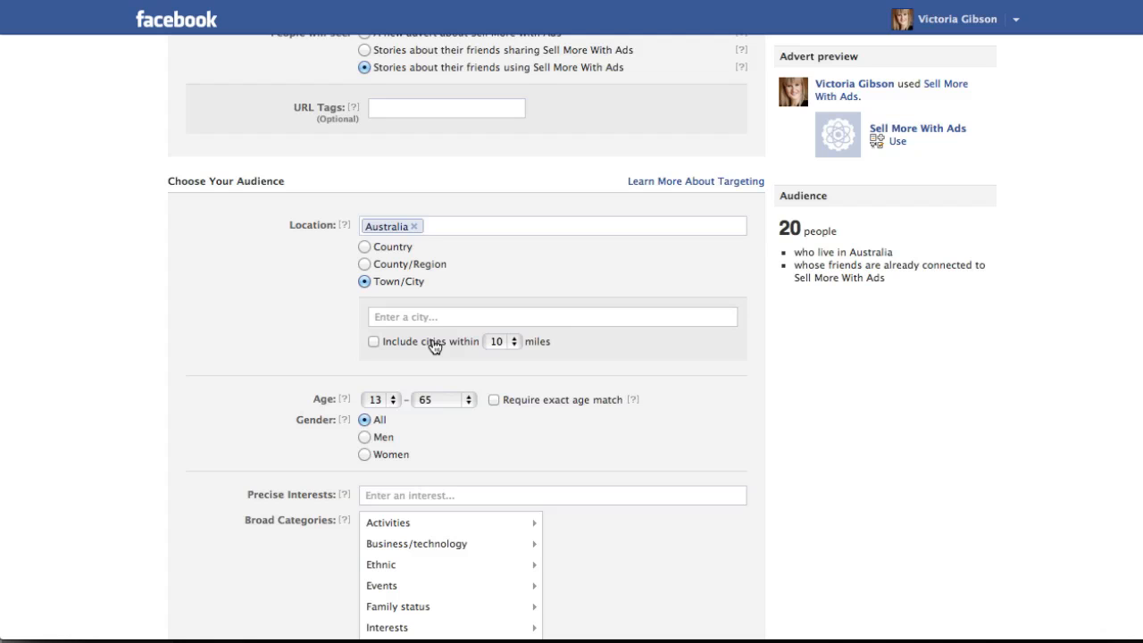
Change the advert destination to the example event Rich Happy & Hot LIVE.
scroll(434, 347, up, 5)
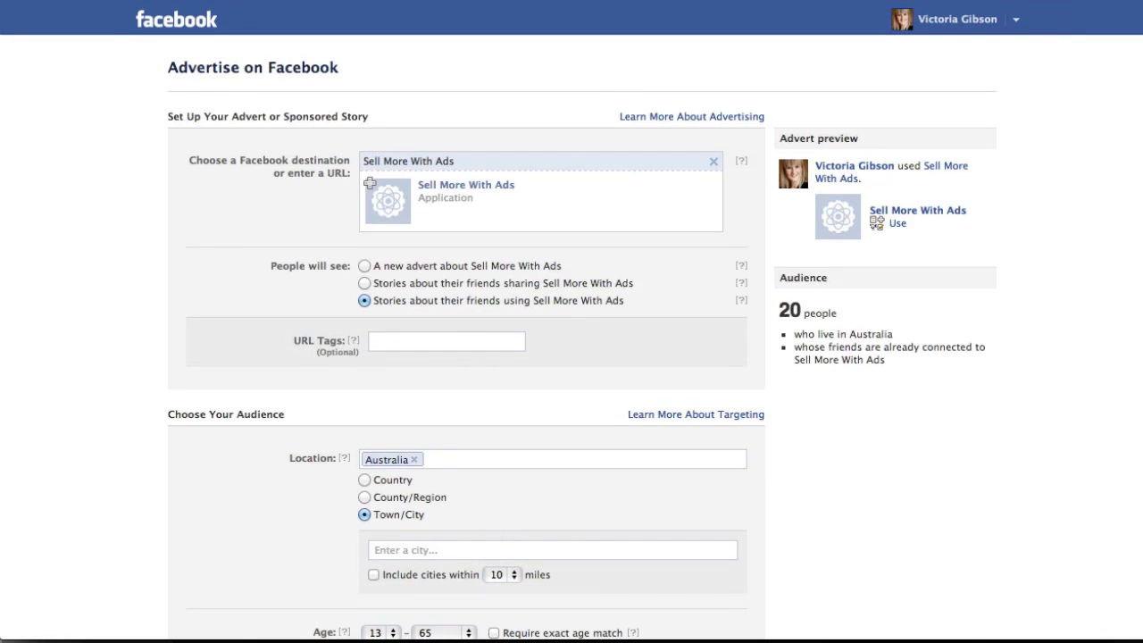
click(713, 160)
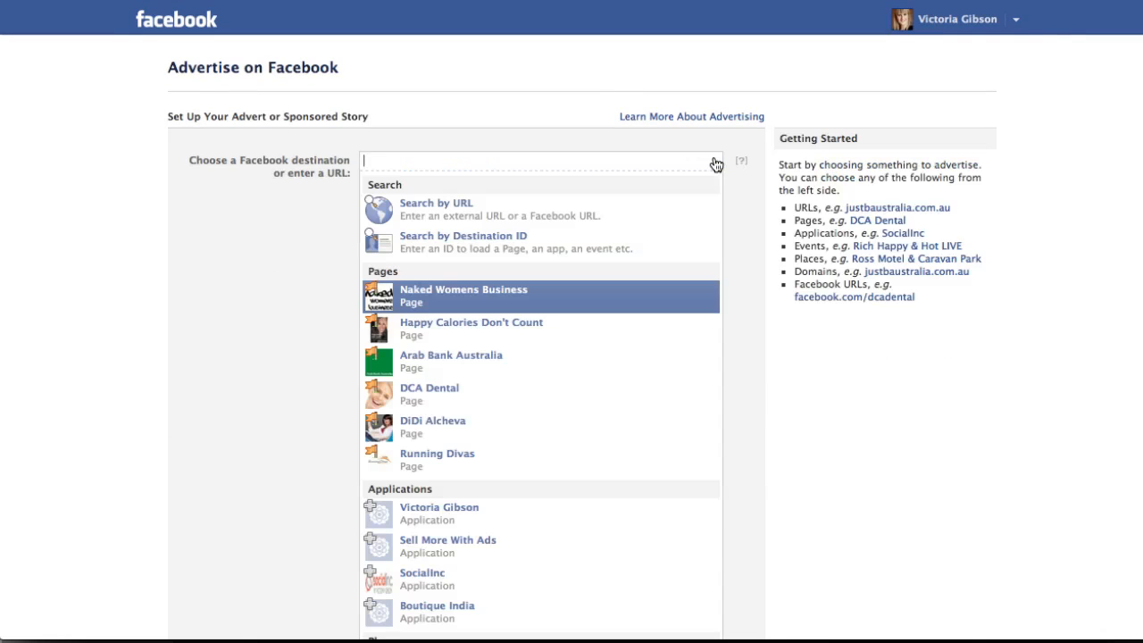
click(867, 251)
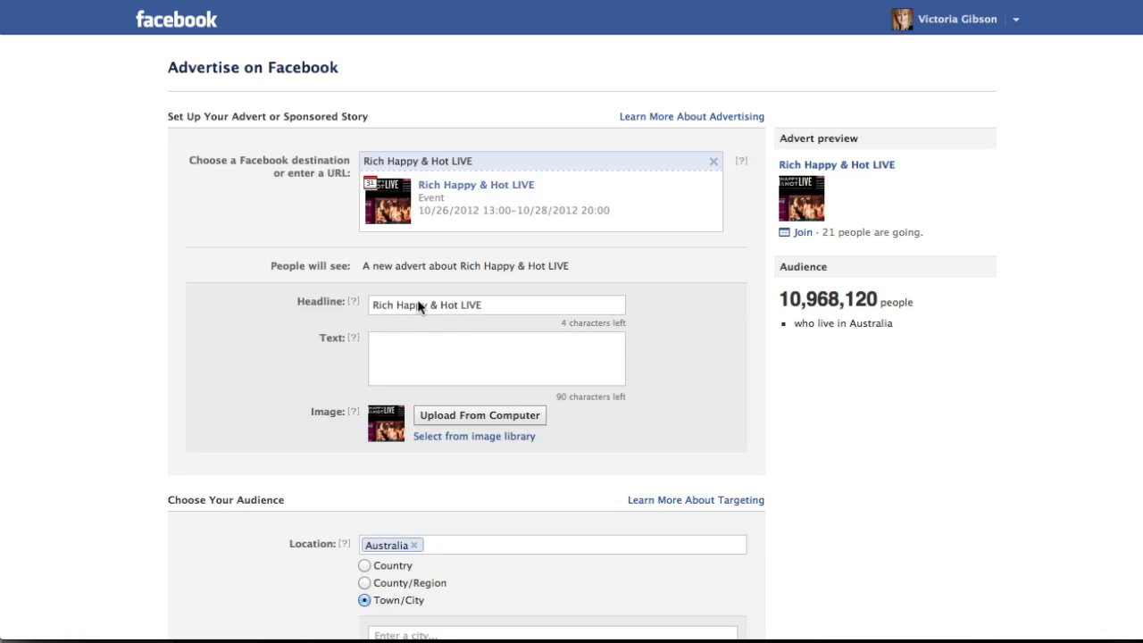
Enter "Can't wait to see you there." as the event advert's text.
click(412, 342)
text(Ca)
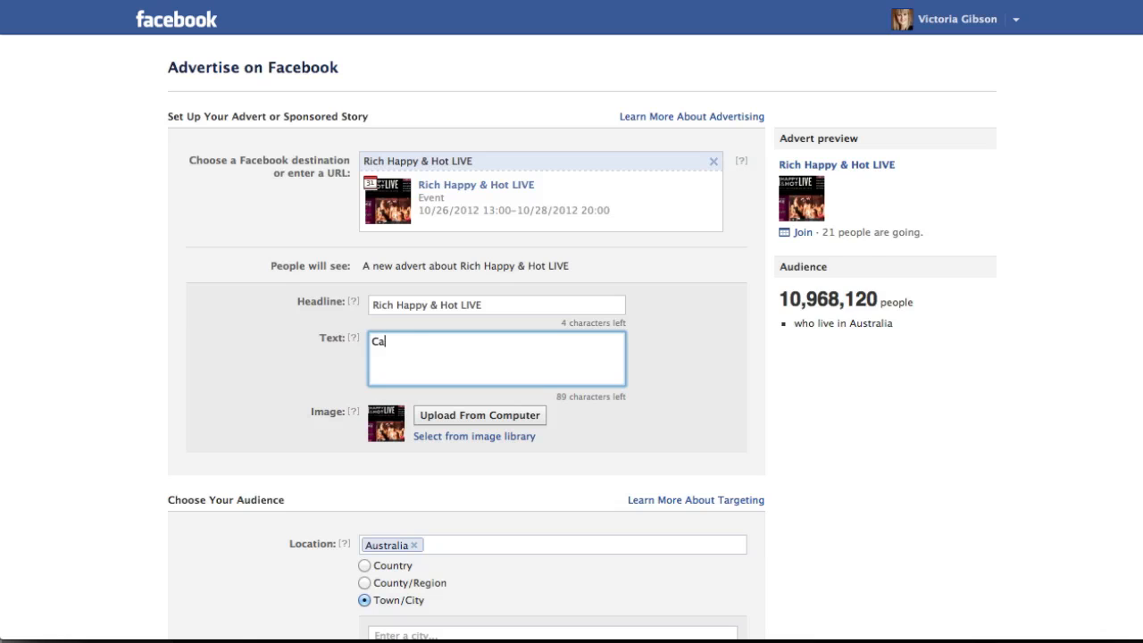
text(n't wait to see you there.)
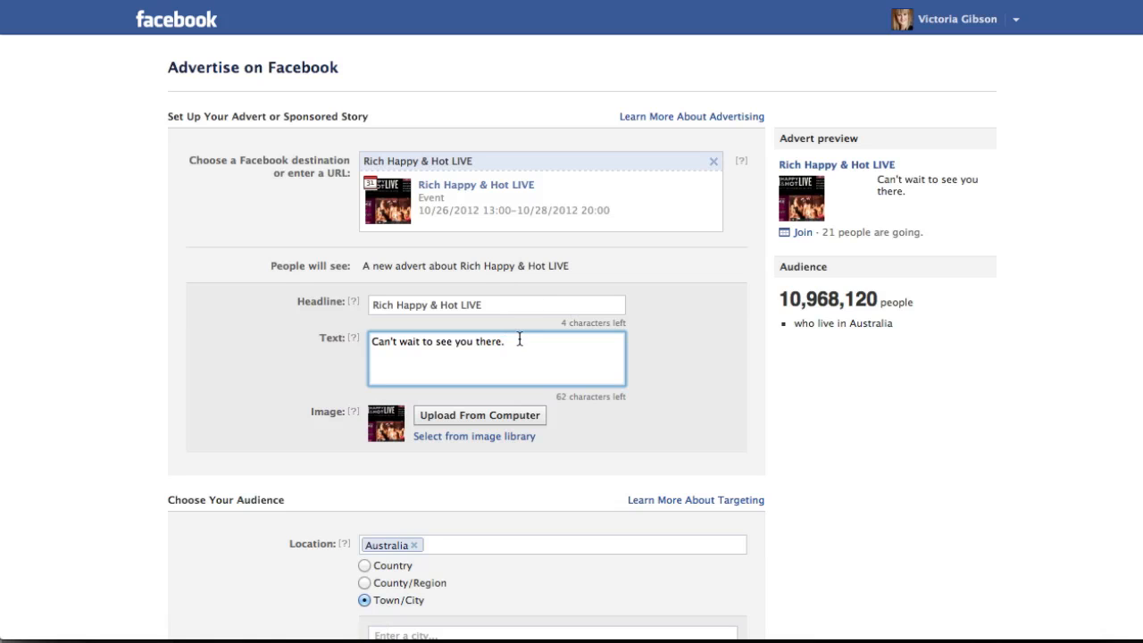
Replace the event advert's text with "Will we see you there?".
drag(519, 340, 323, 339)
text(Will )
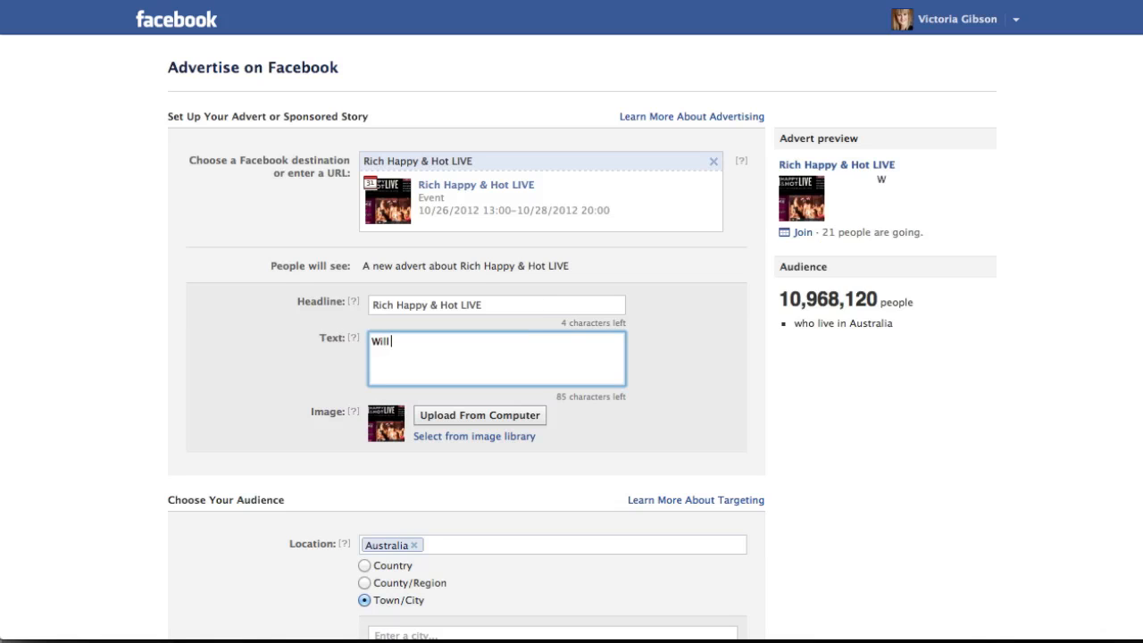
text(we see )
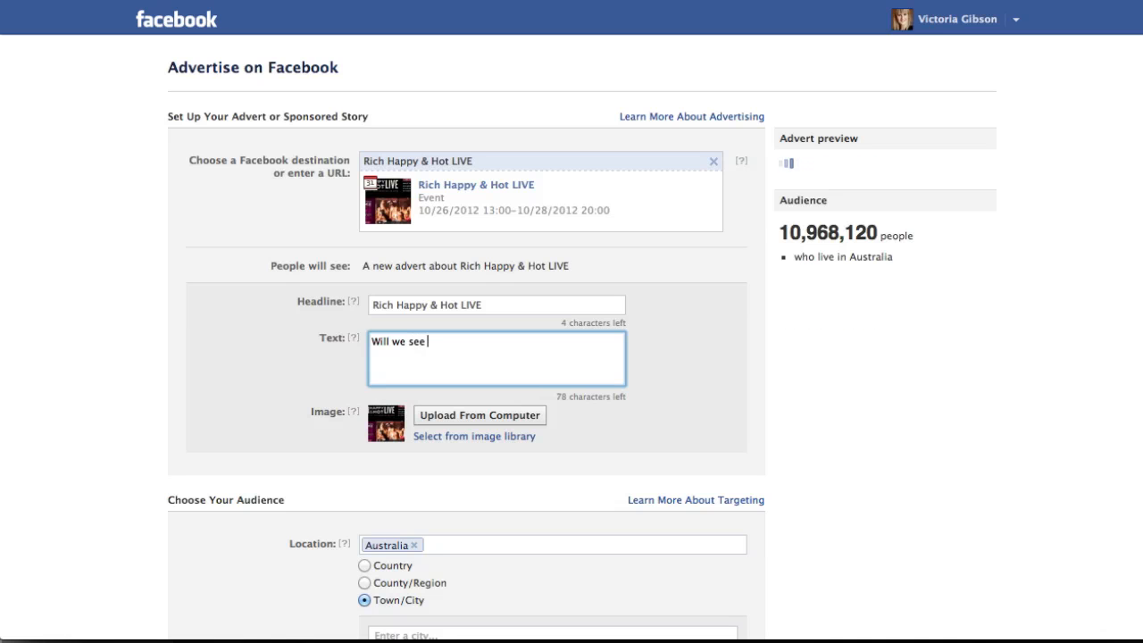
text(you there?)
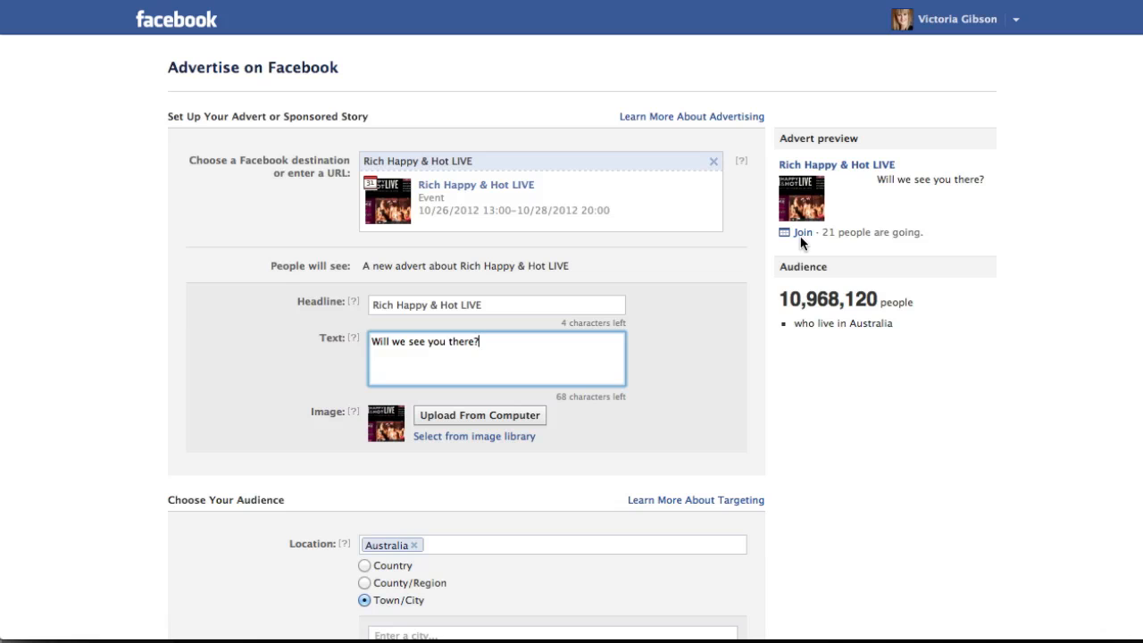
Review the audience targeting options and clear the Rich Happy & Hot LIVE event from the advert destination.
scroll(689, 371, down, 3)
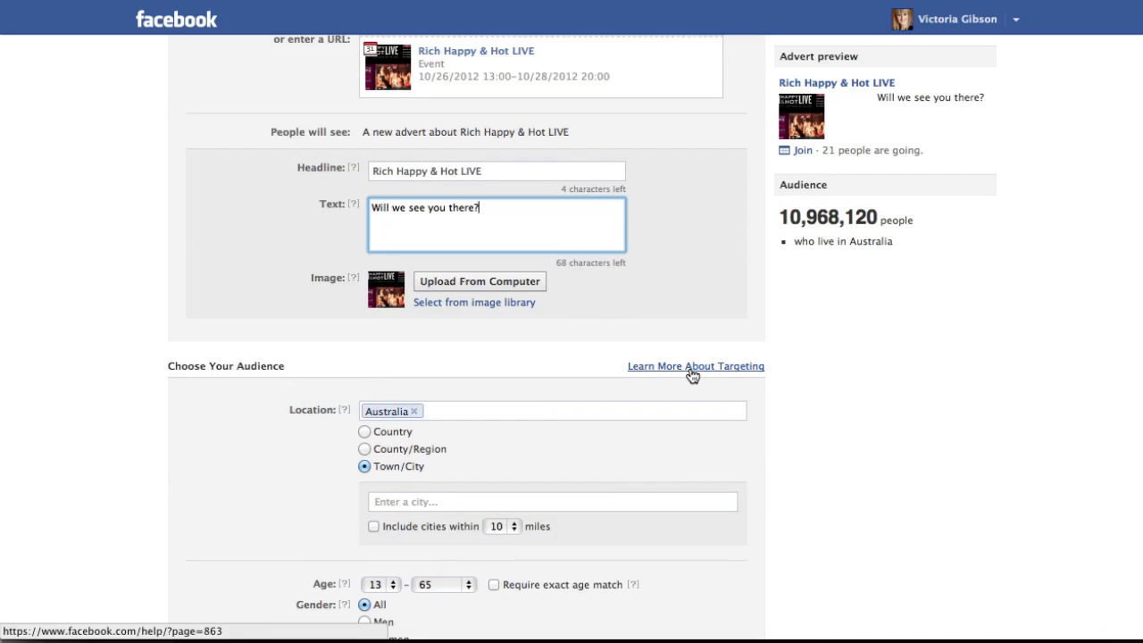
scroll(689, 375, down, 2)
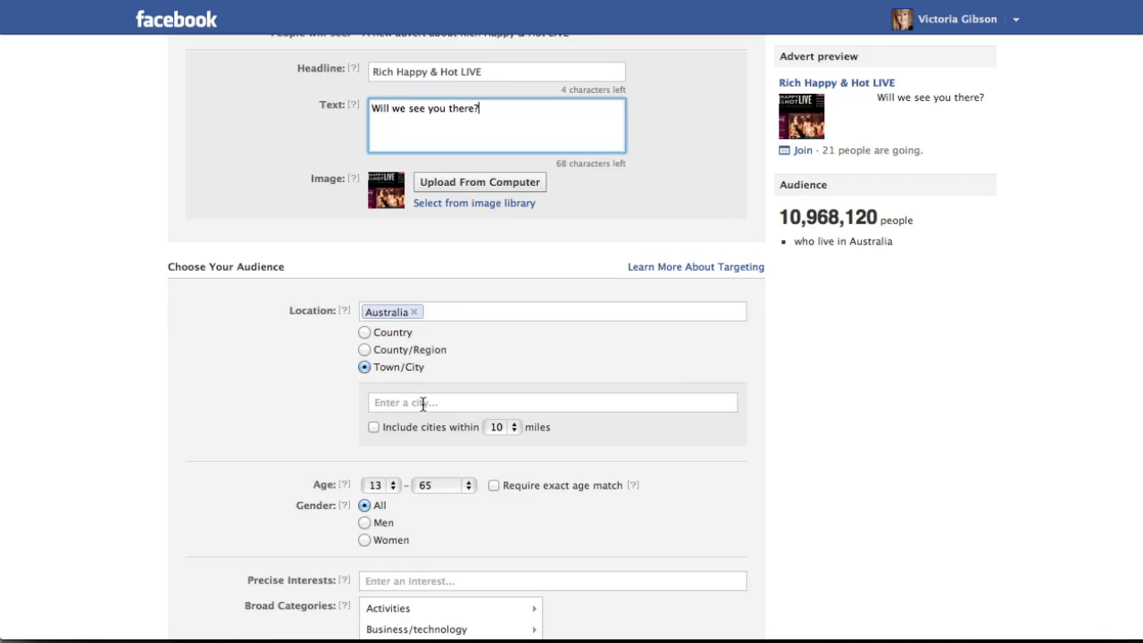
scroll(424, 405, down, 1)
scroll(423, 404, down, 4)
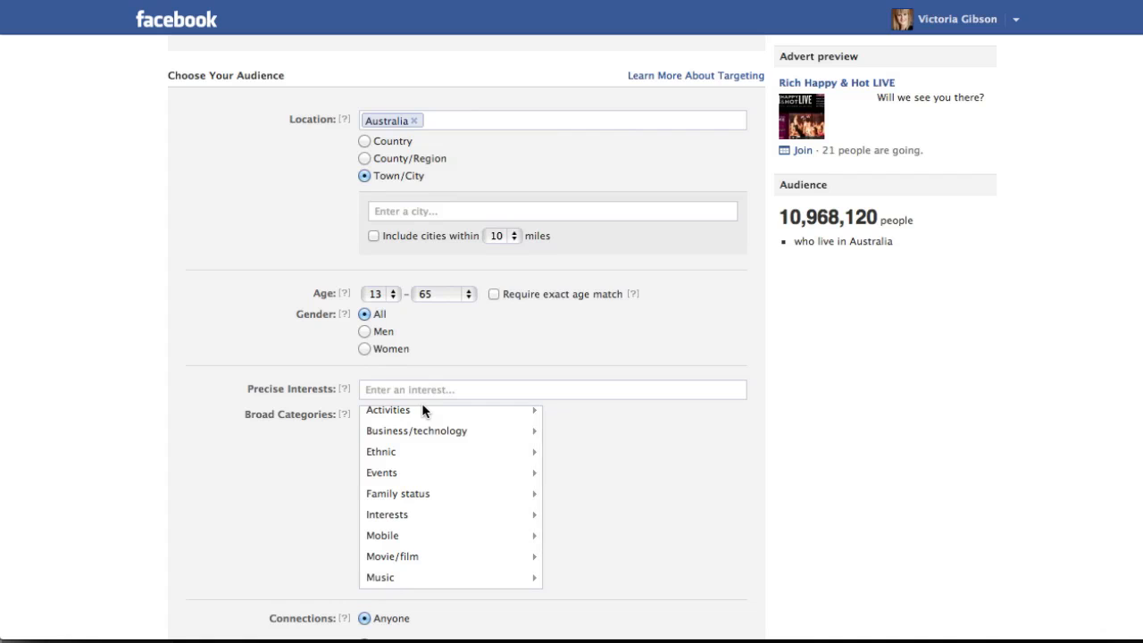
scroll(555, 293, up, 10)
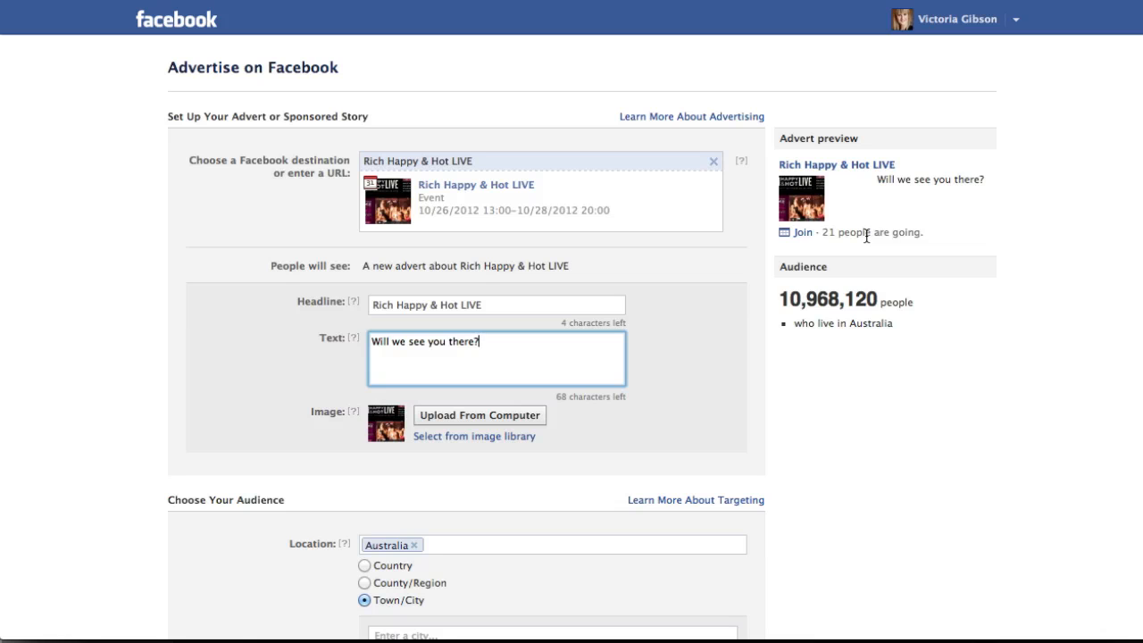
click(714, 163)
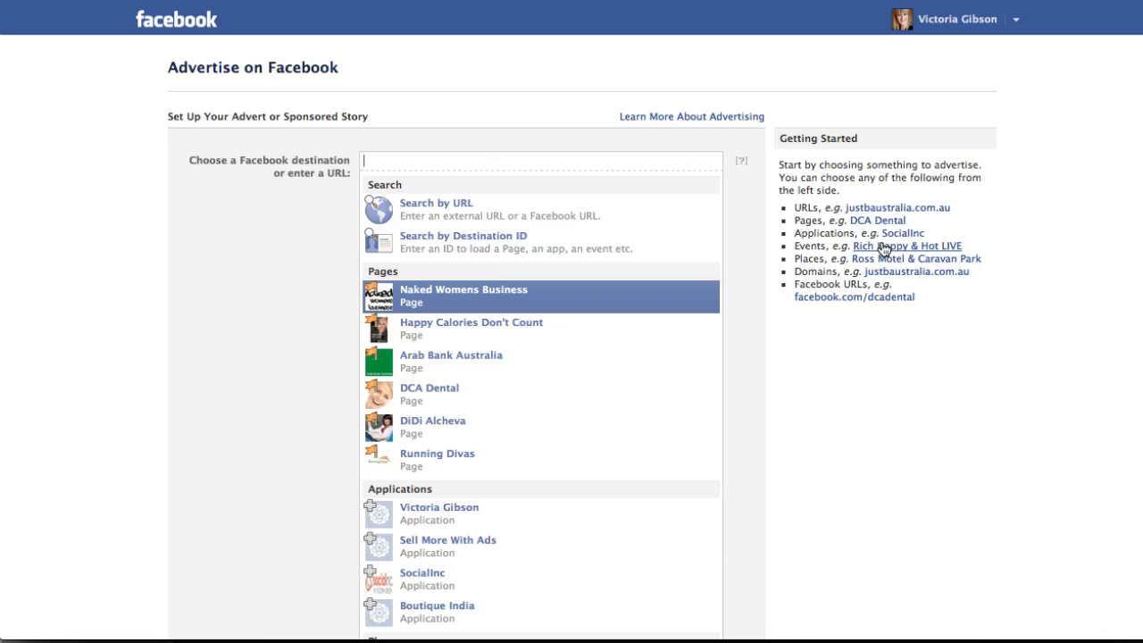
Set the example place Ross Motel & Caravan Park as the advert destination and promote it through stories about friends checking in.
key(Up)
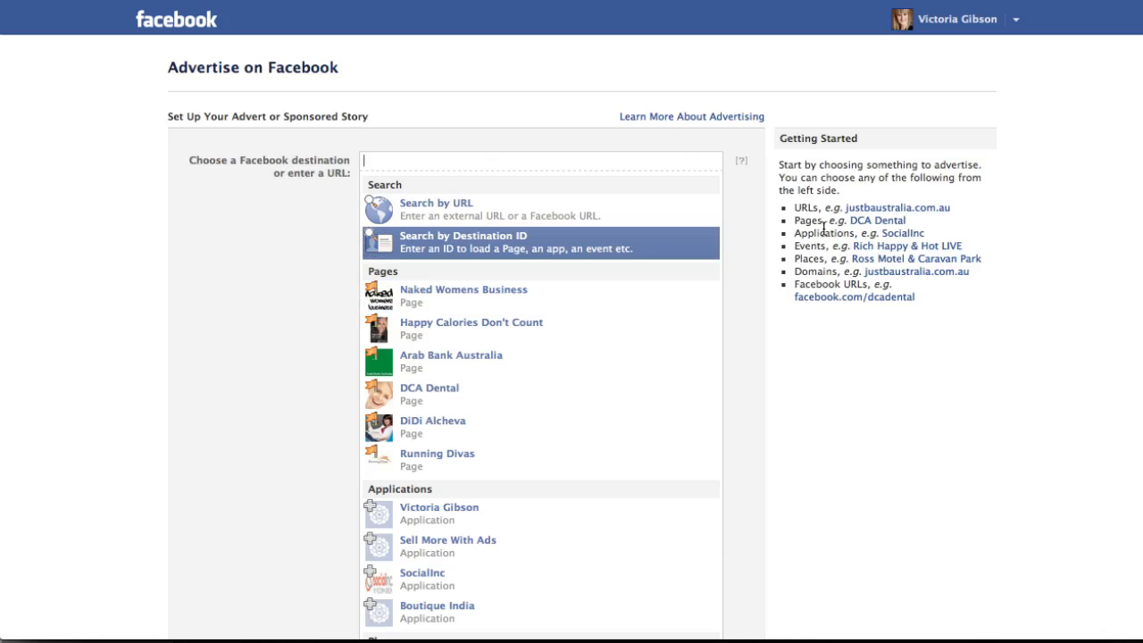
click(918, 261)
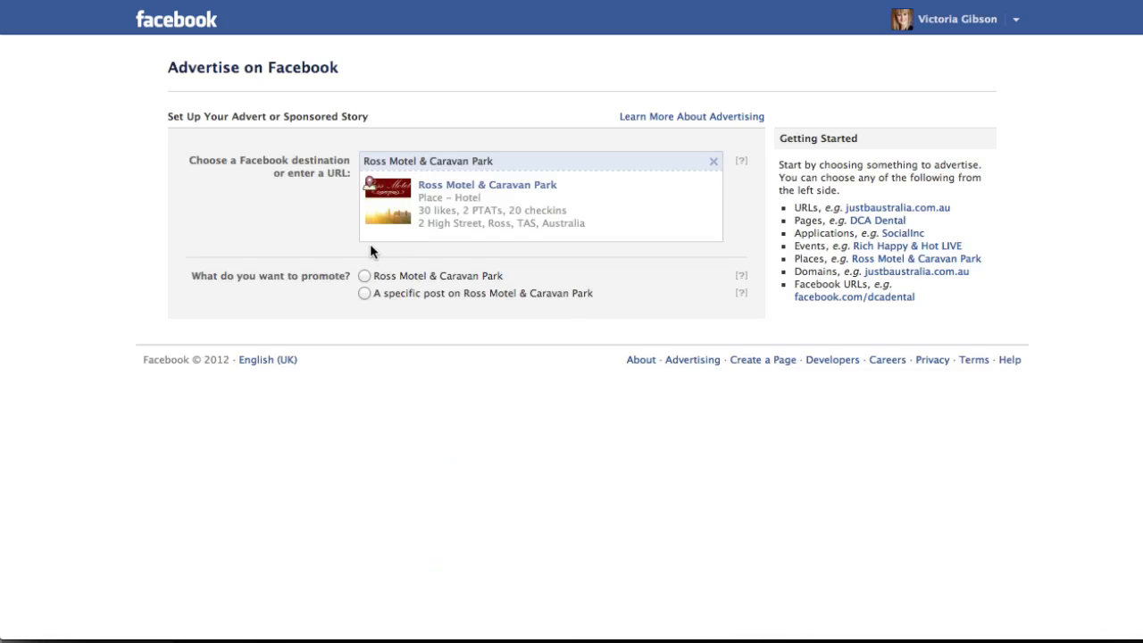
click(364, 293)
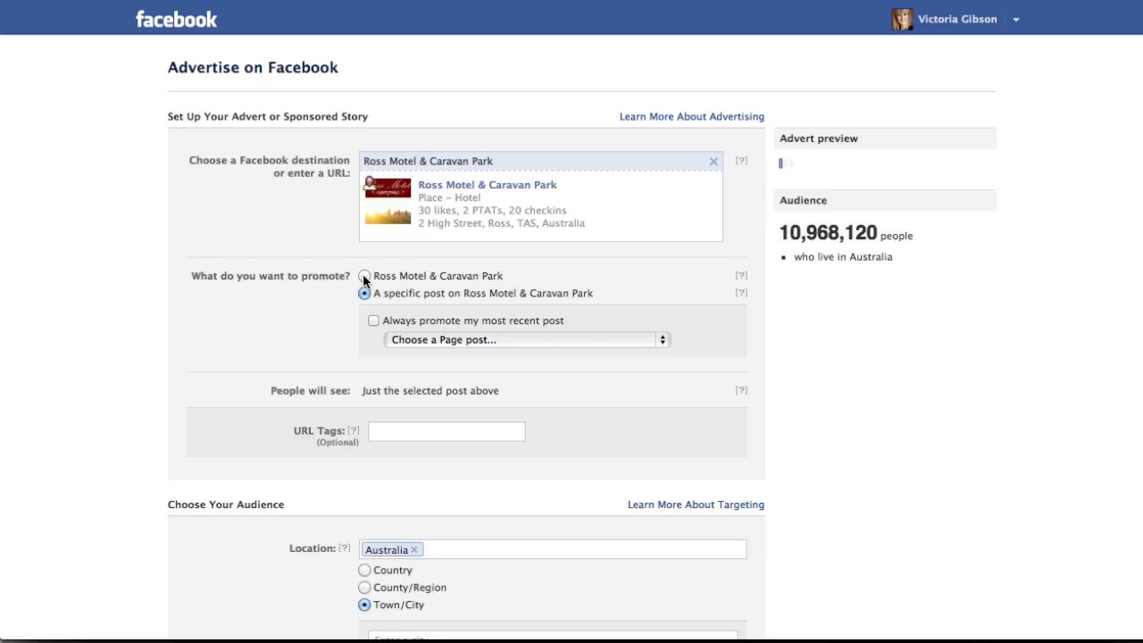
click(364, 276)
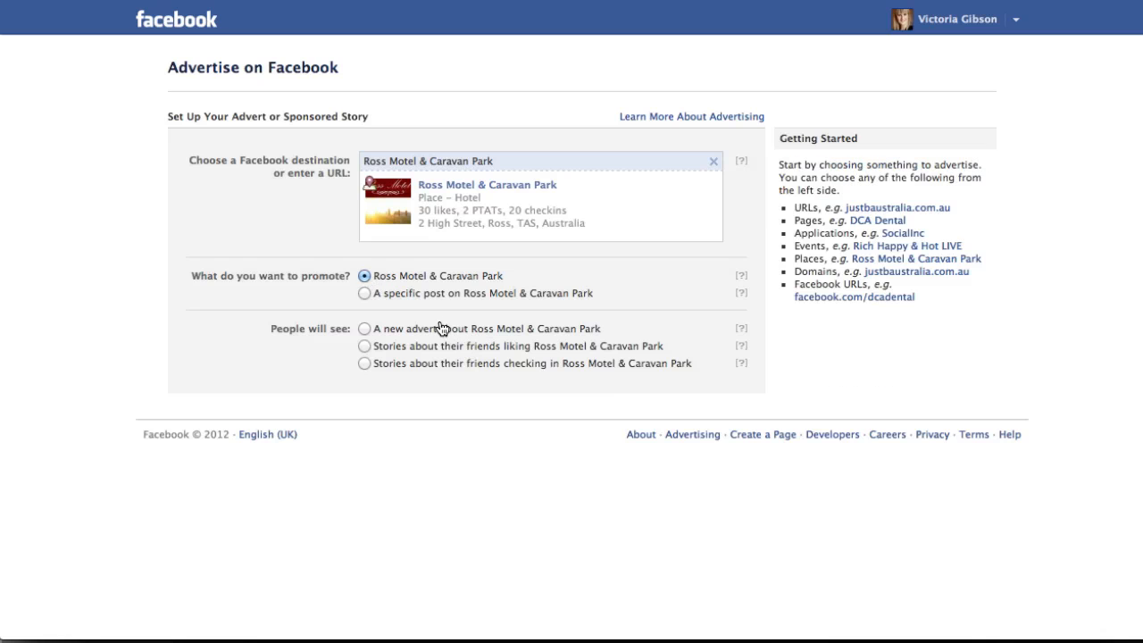
click(364, 365)
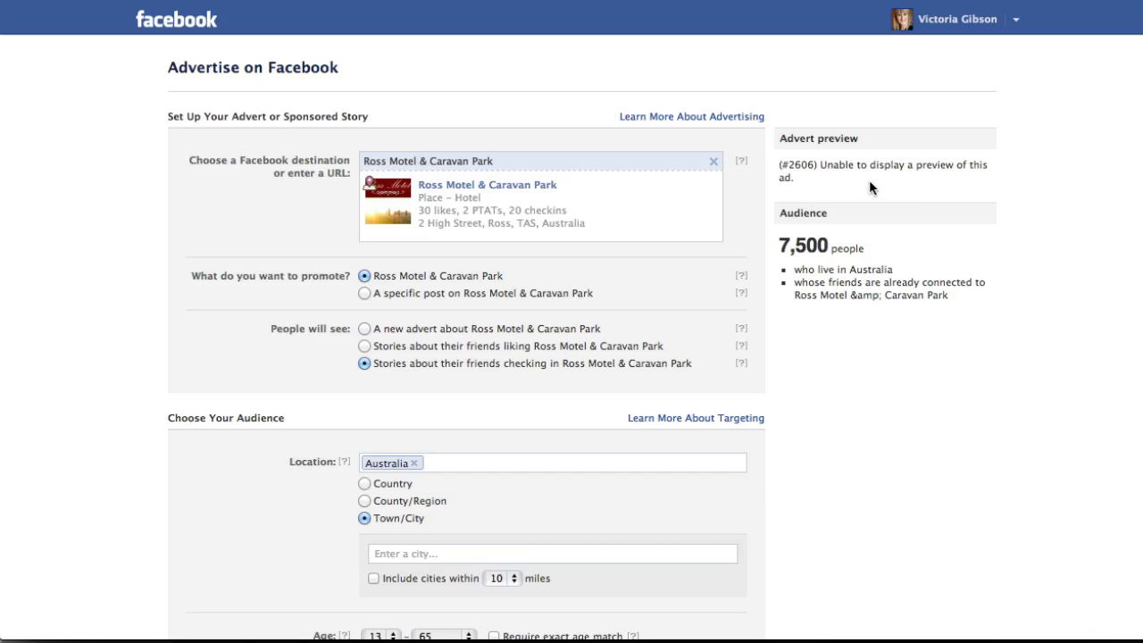
scroll(684, 318, down, 4)
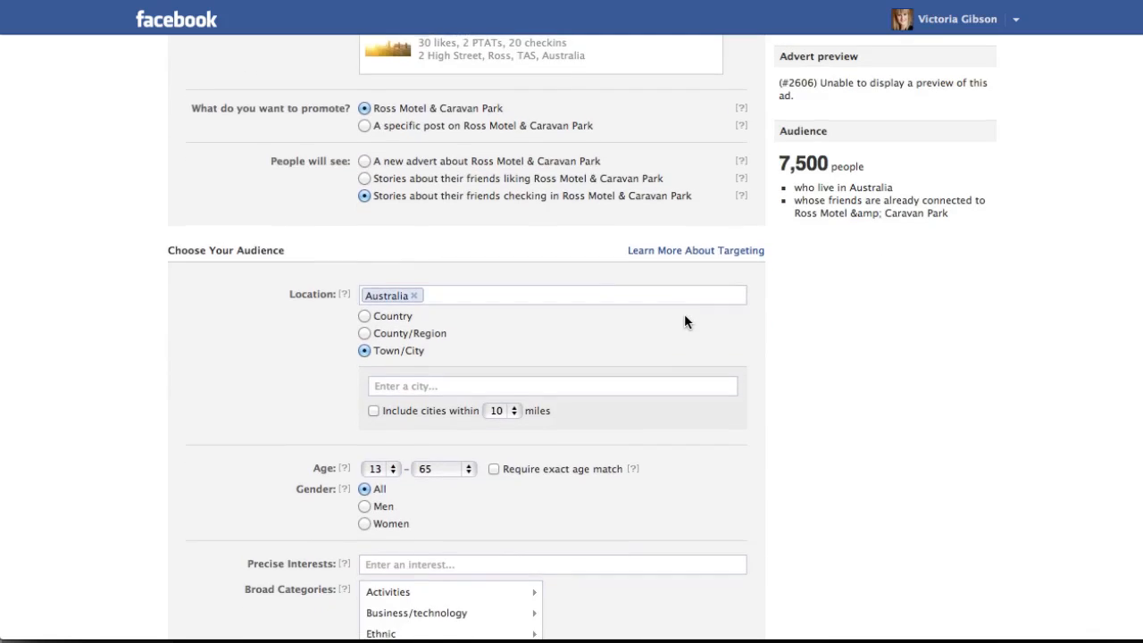
scroll(684, 318, up, 4)
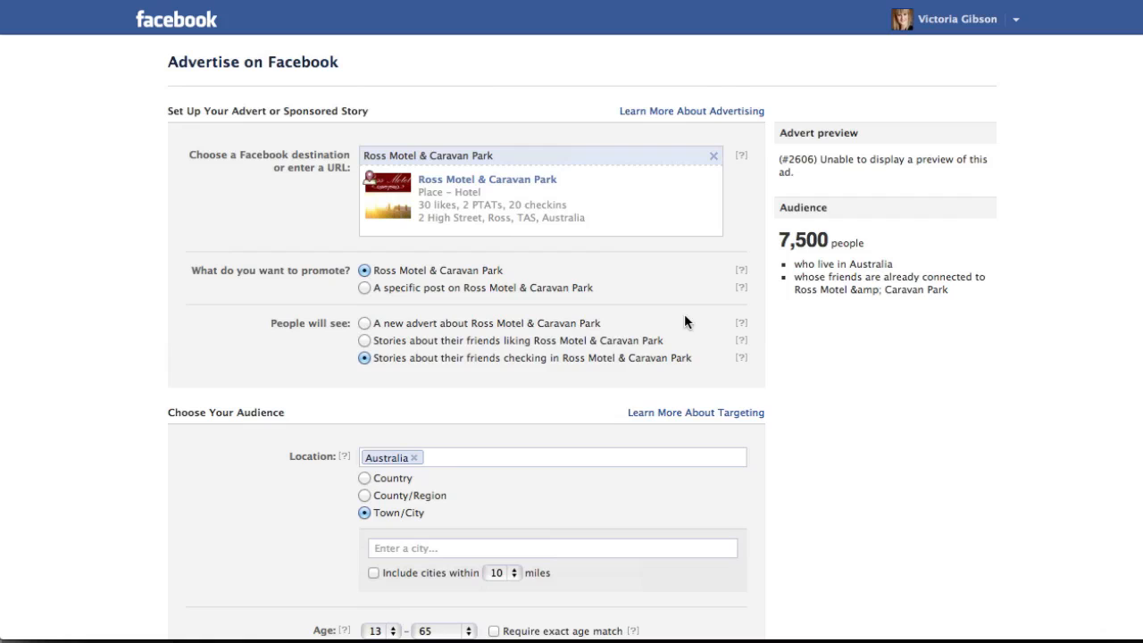
Change the advert destination to the Happy Calories Don't Count page and promote the page with a new advert about it.
click(714, 155)
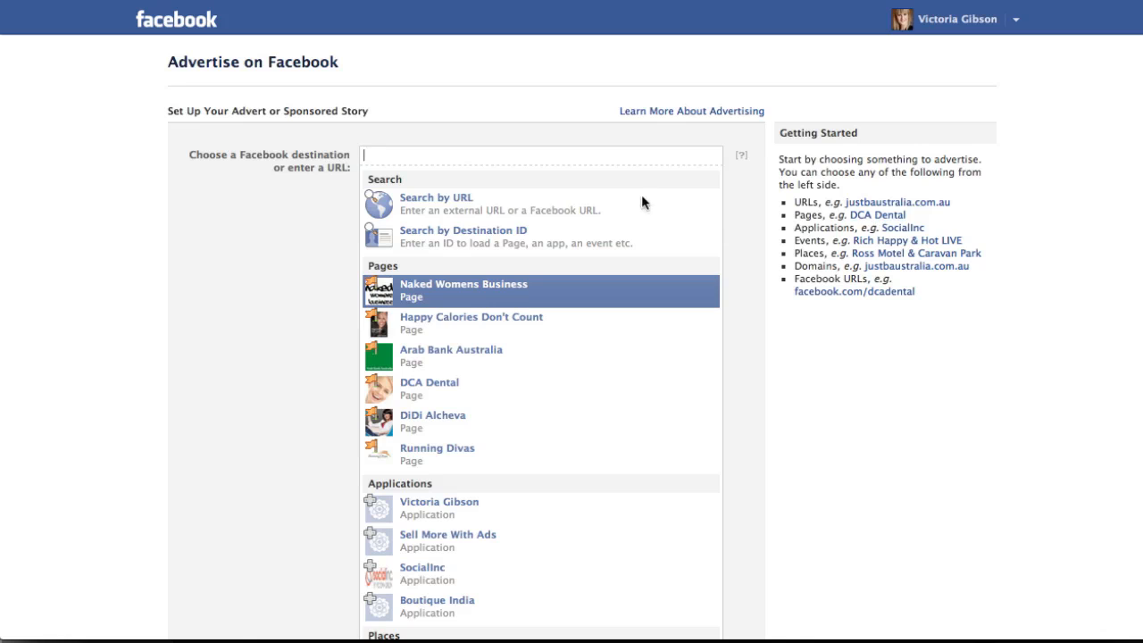
text(Happy)
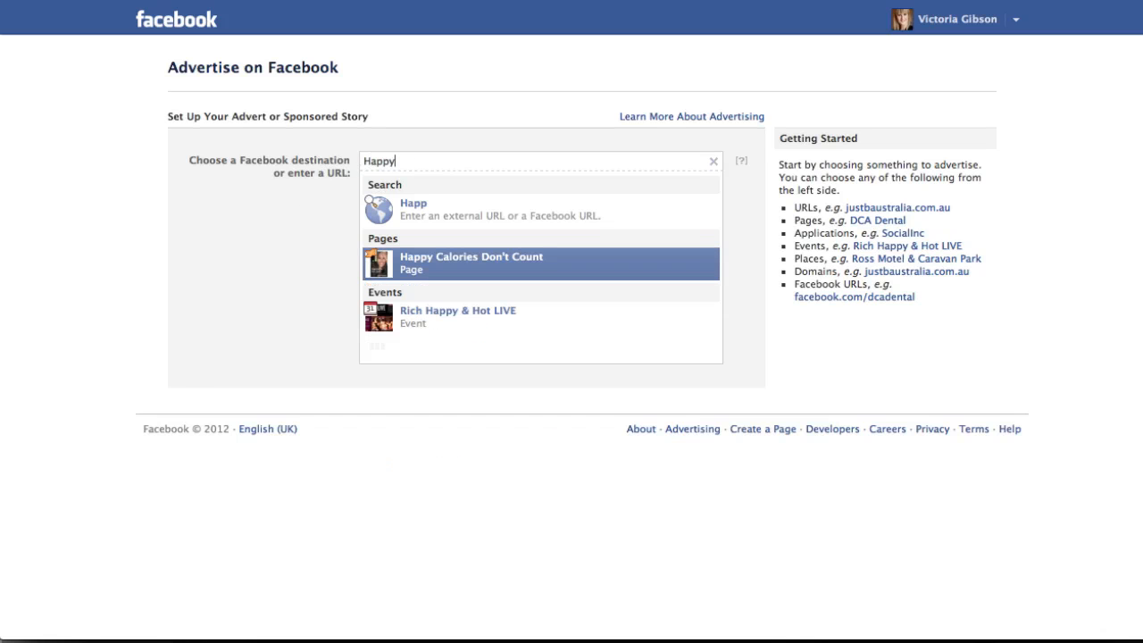
click(411, 274)
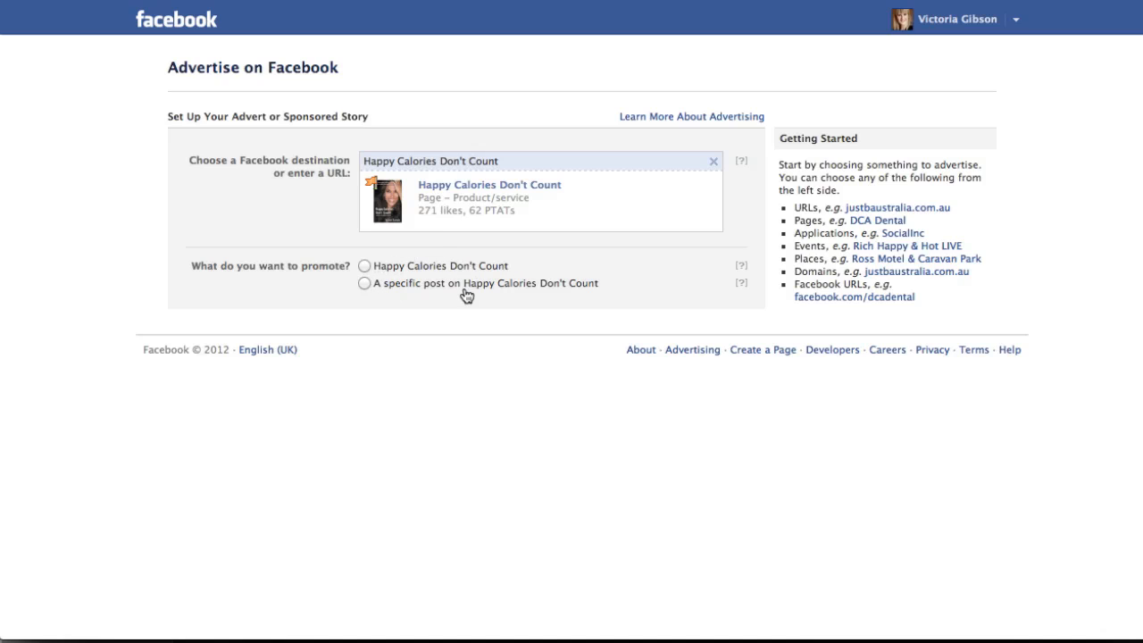
click(364, 266)
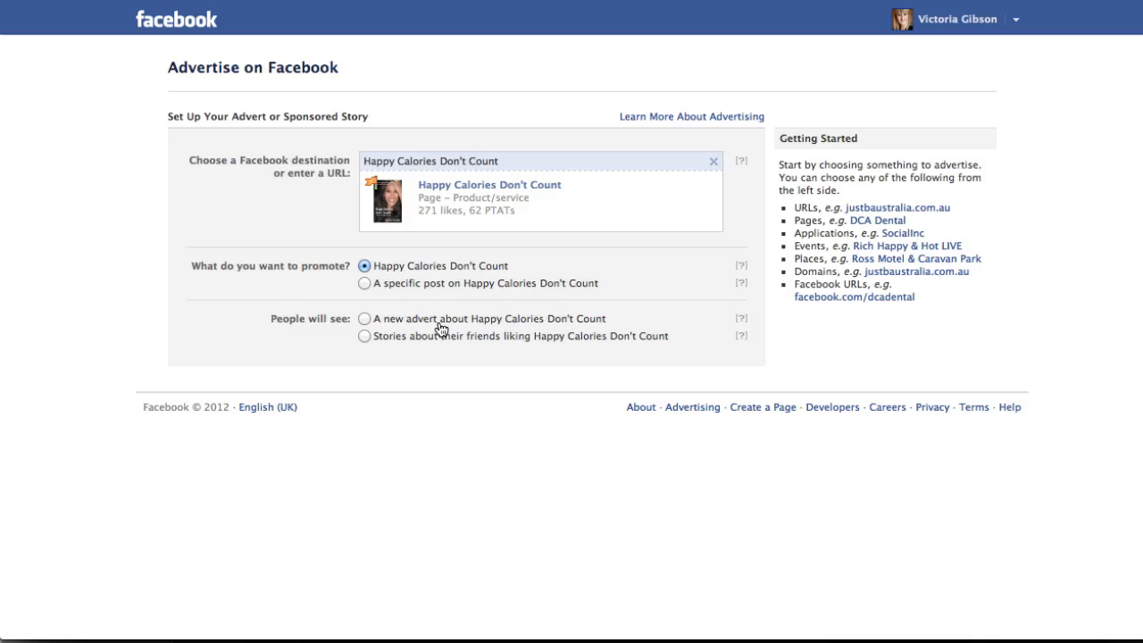
click(365, 319)
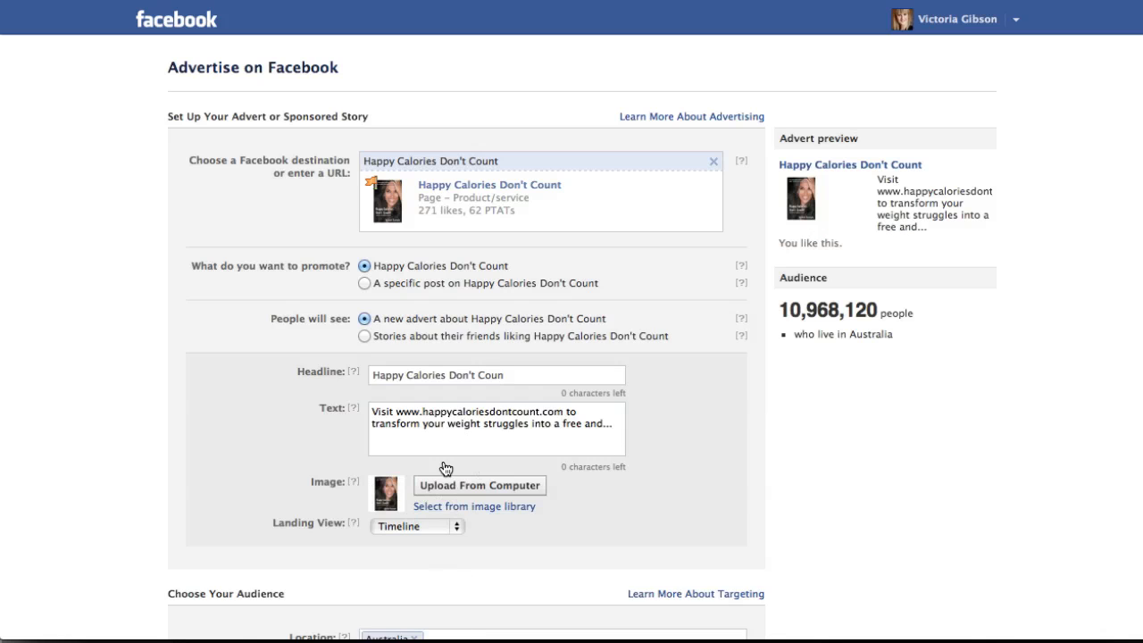
Switch to promoting a specific post on Happy Calories Don't Count and always promote the most recent post.
click(364, 283)
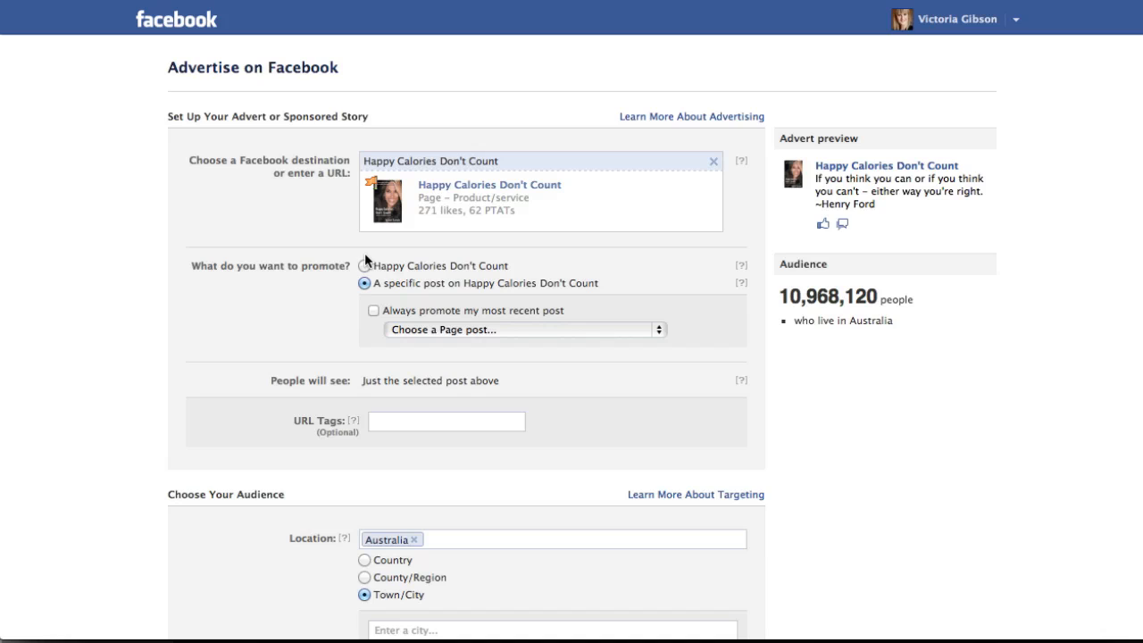
click(375, 311)
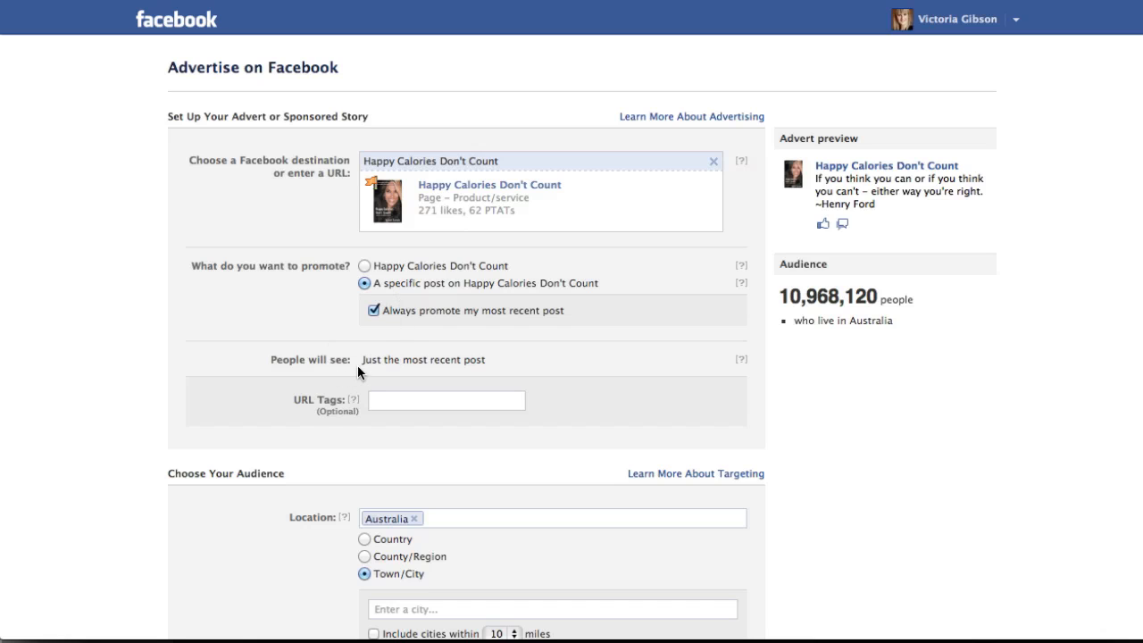
scroll(434, 366, down, 2)
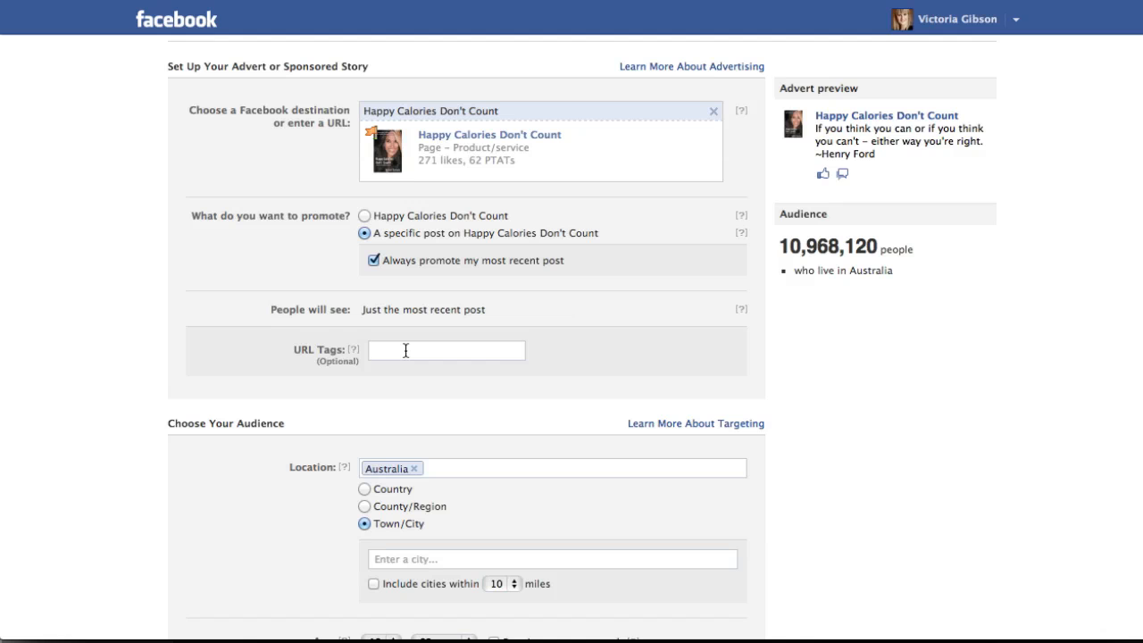
scroll(405, 350, up, 1)
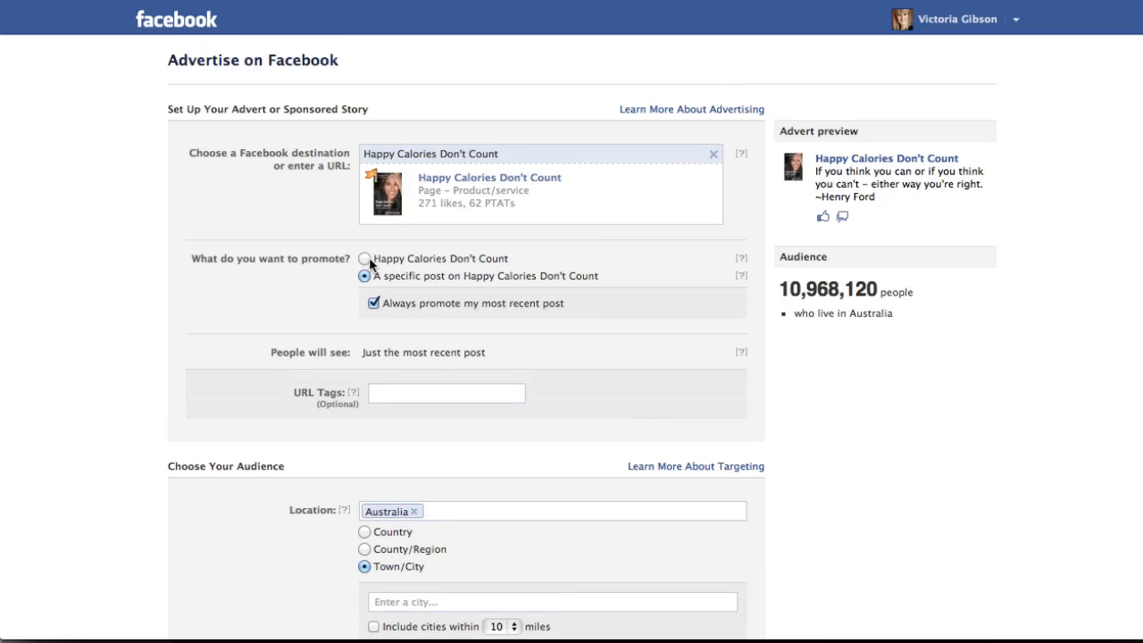
Stop always promoting the most recent post and choose the New Body Mind Makeover post to promote instead.
click(374, 304)
click(505, 320)
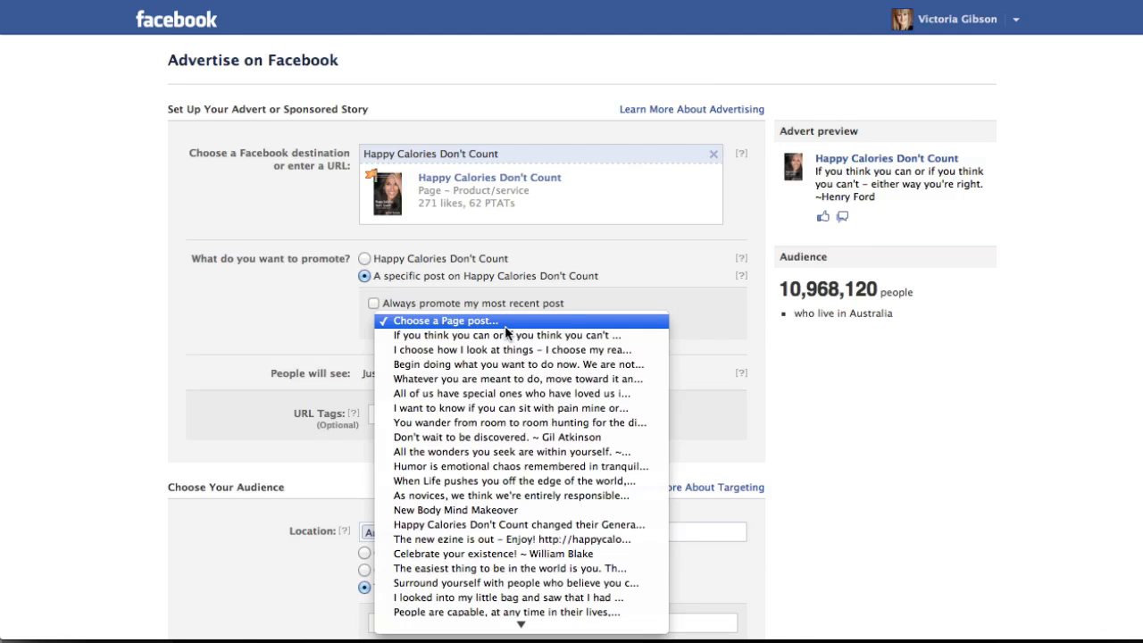
click(501, 511)
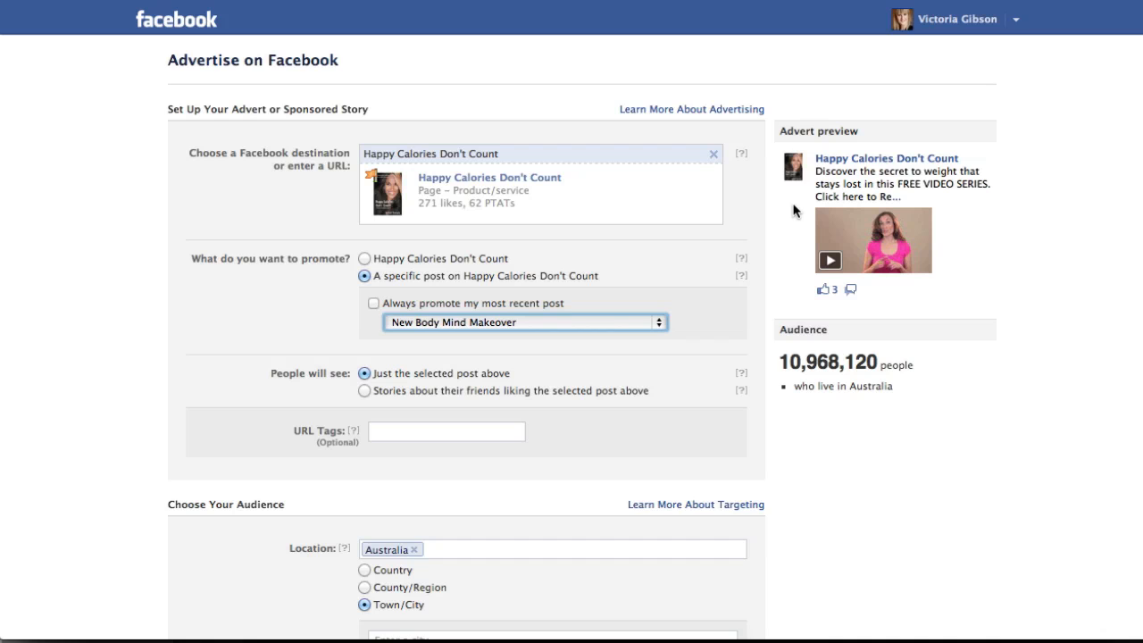
Change the audience location from Australia to United States and narrow the location targeting by post code.
scroll(453, 402, down, 2)
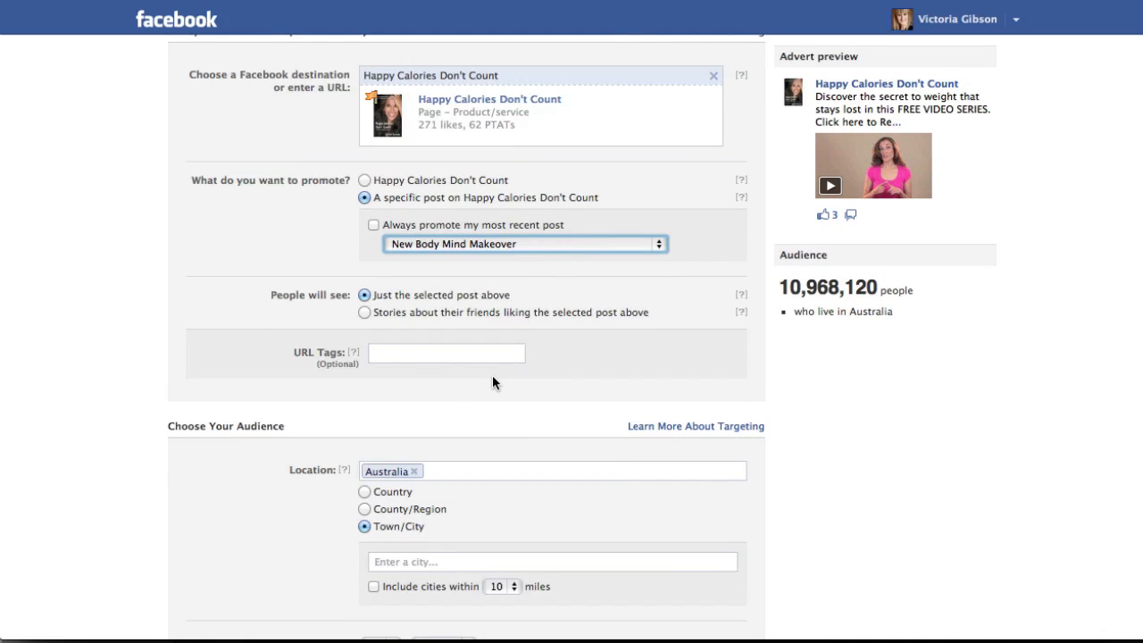
scroll(493, 383, down, 1)
scroll(492, 382, down, 1)
scroll(492, 382, up, 3)
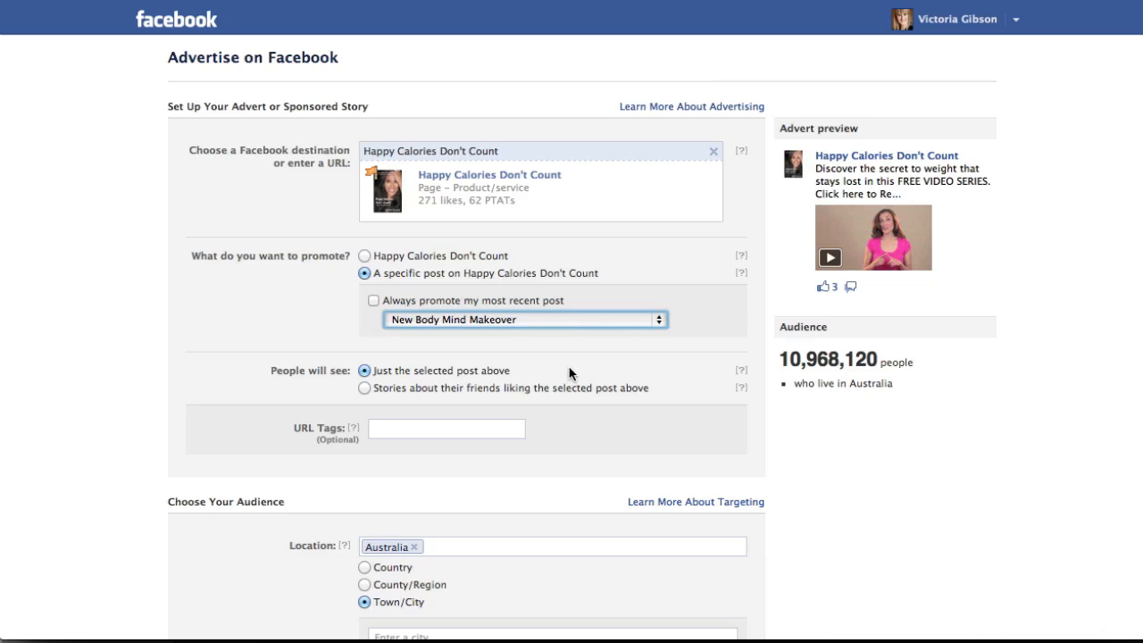
scroll(591, 404, down, 4)
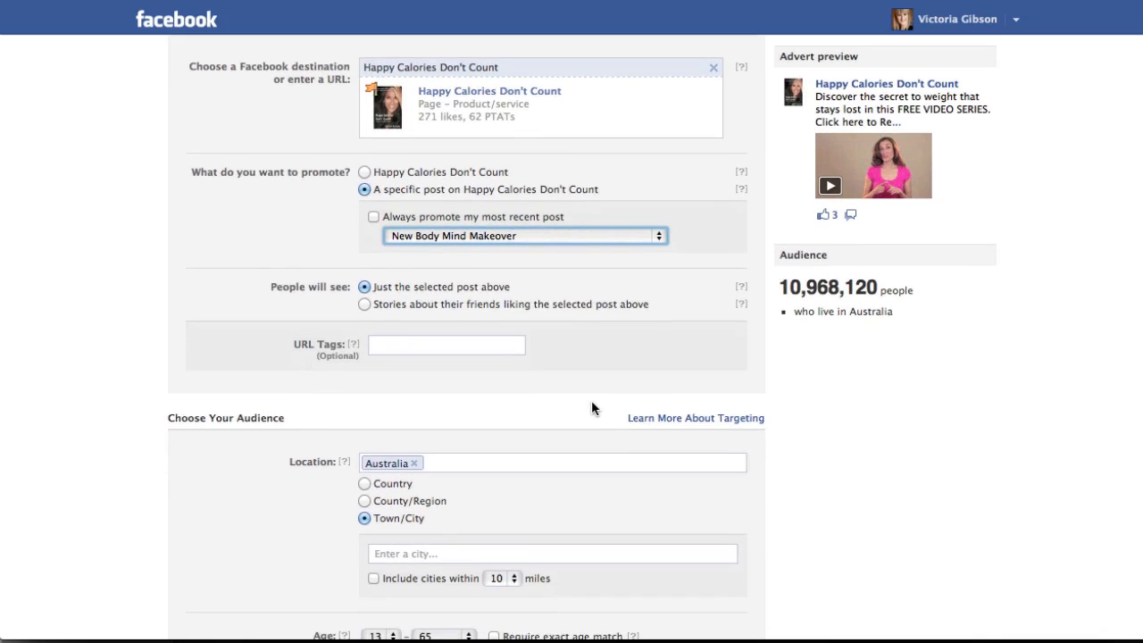
scroll(591, 408, down, 4)
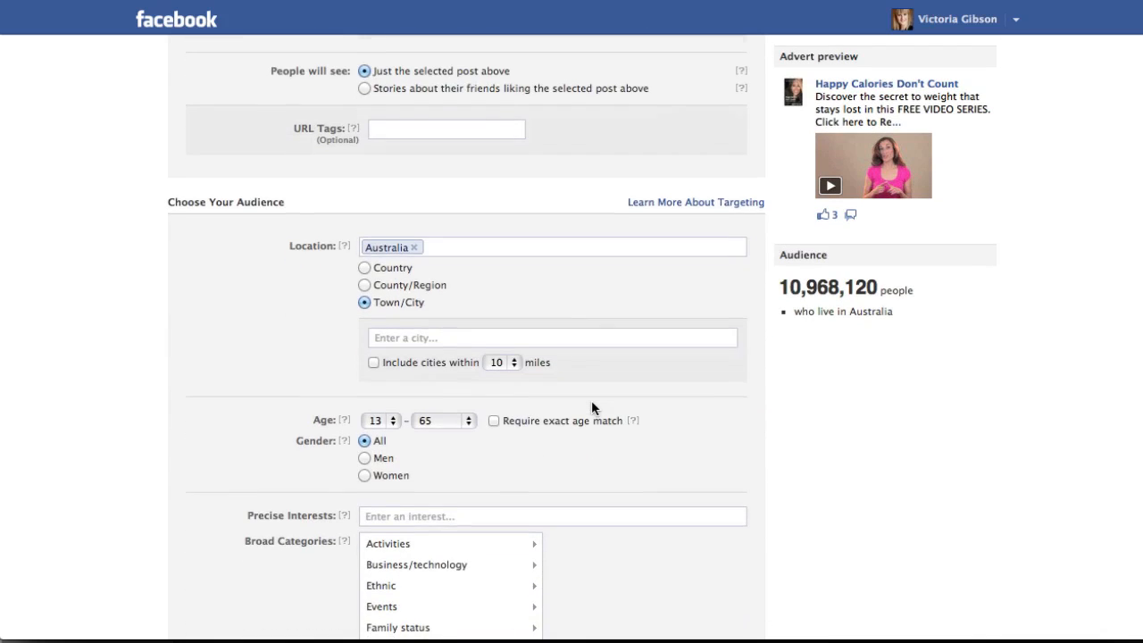
scroll(591, 409, down, 1)
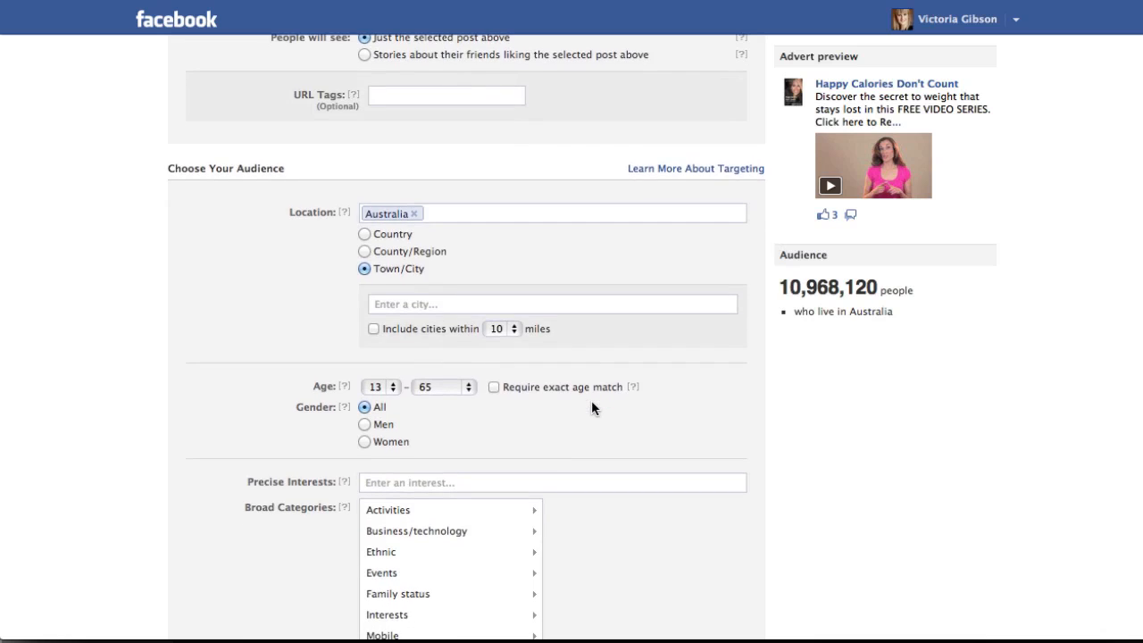
scroll(591, 408, down, 2)
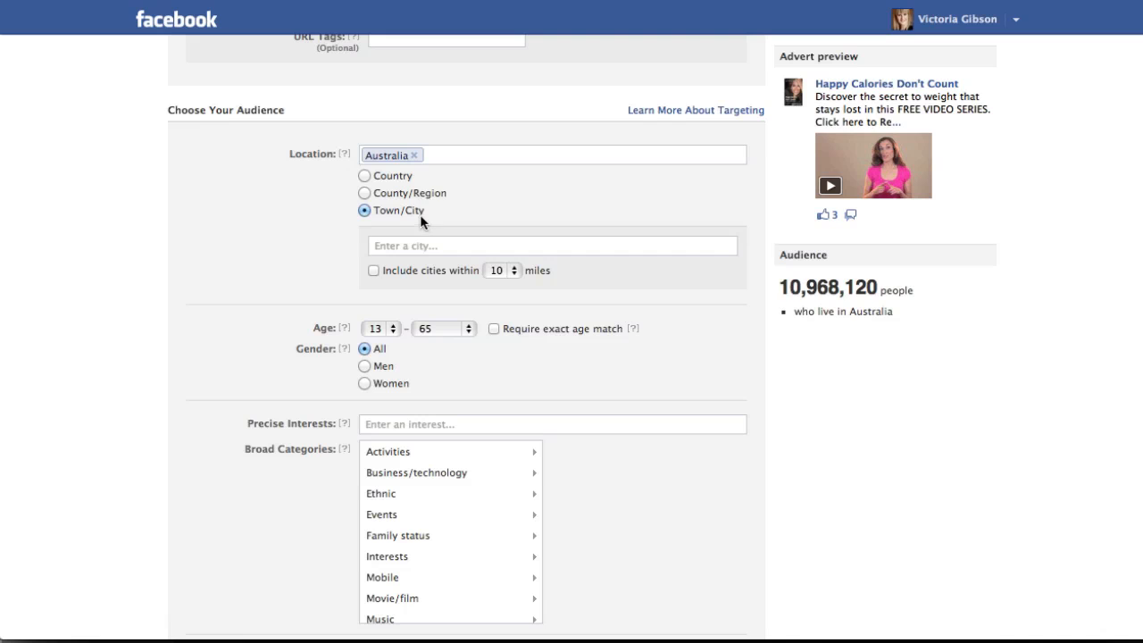
click(413, 155)
text(United)
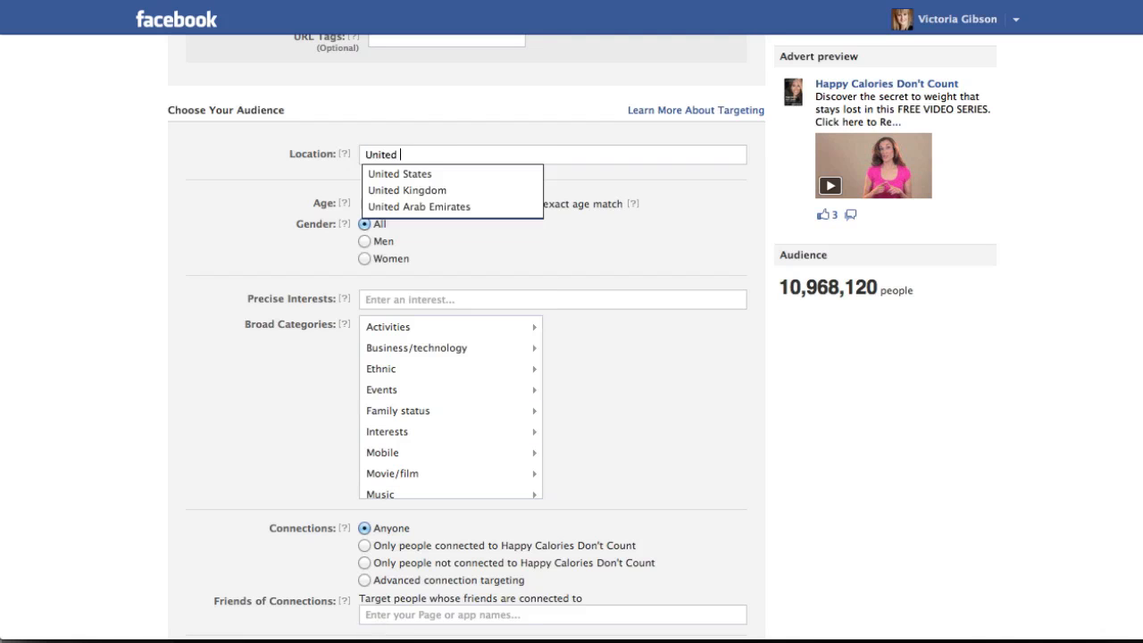
click(438, 176)
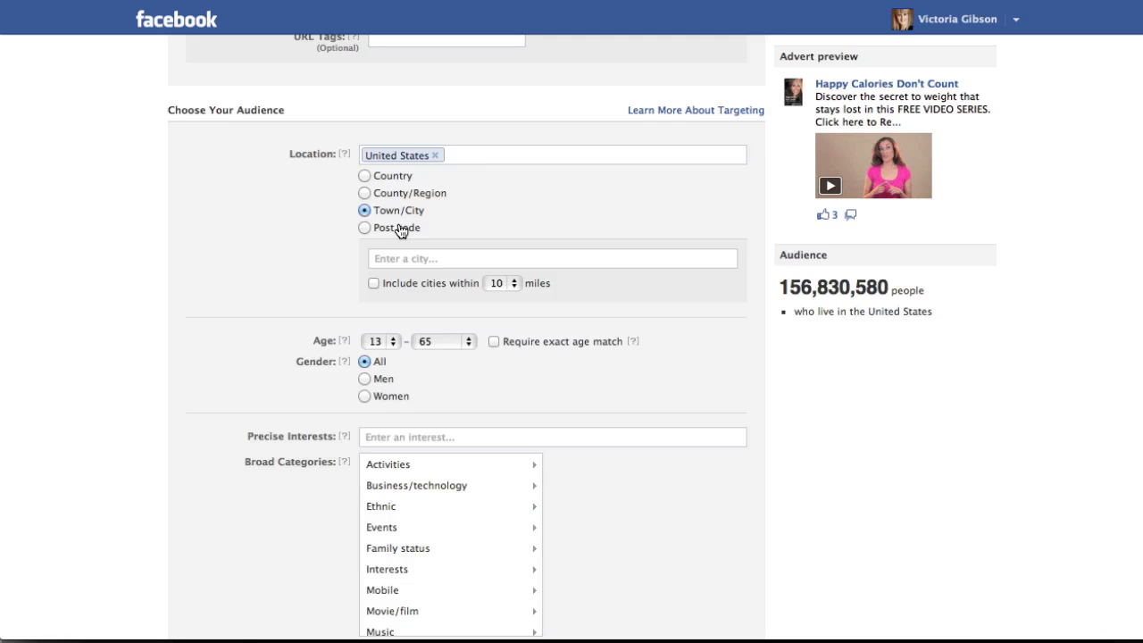
click(363, 226)
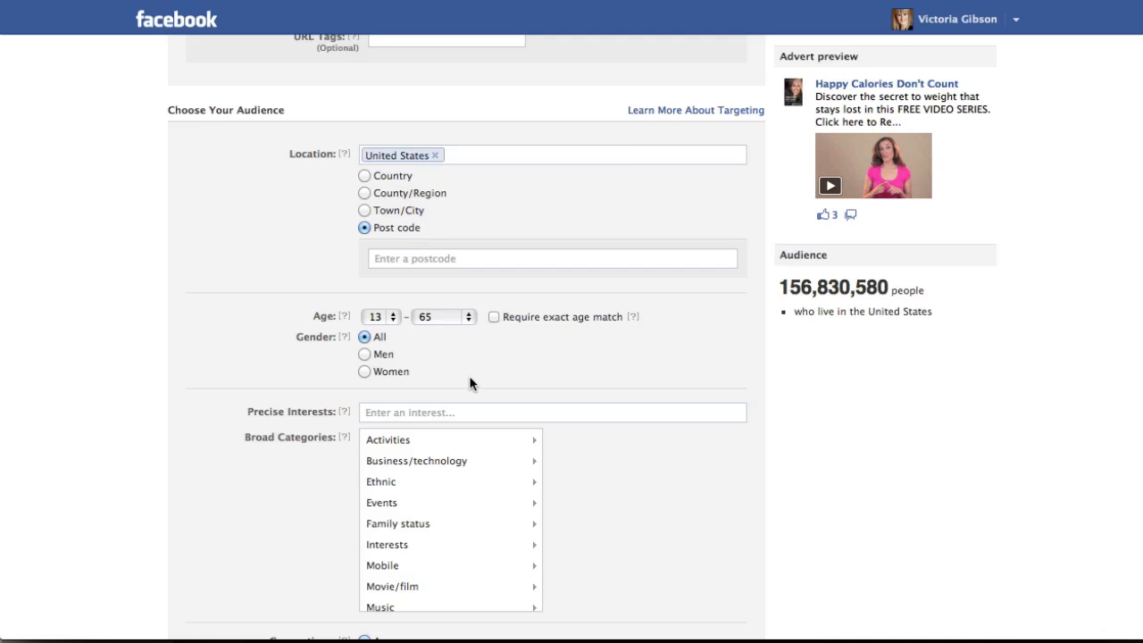
Search the precise interests for "Marianne" and add #Marianne Williamson to the audience targeting.
scroll(470, 380, down, 3)
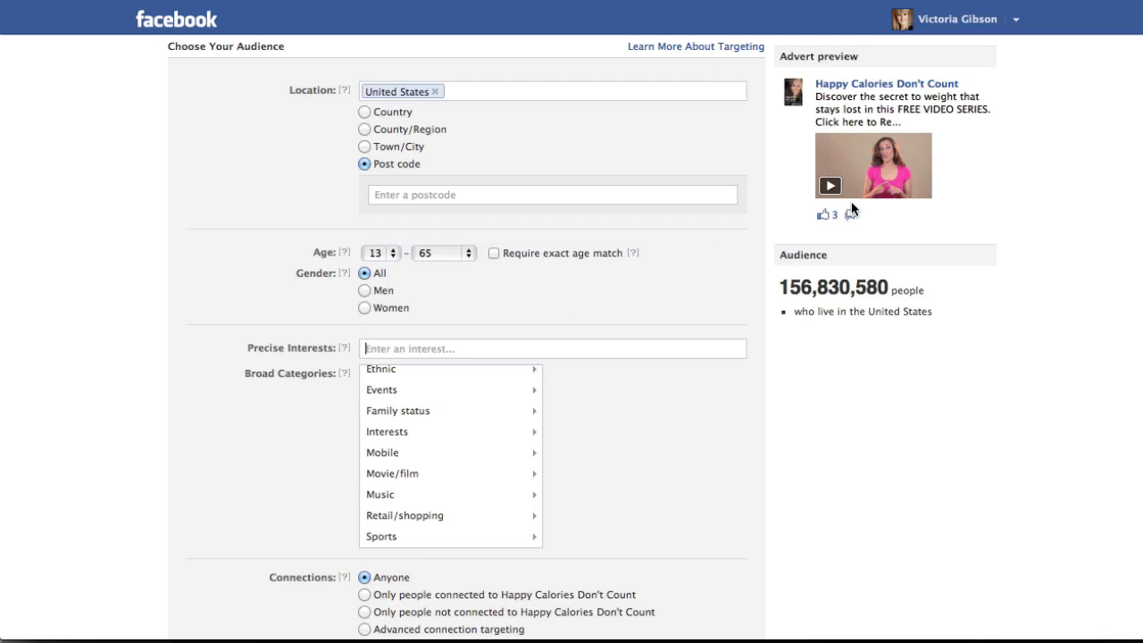
scroll(769, 271, up, 1)
scroll(770, 271, up, 1)
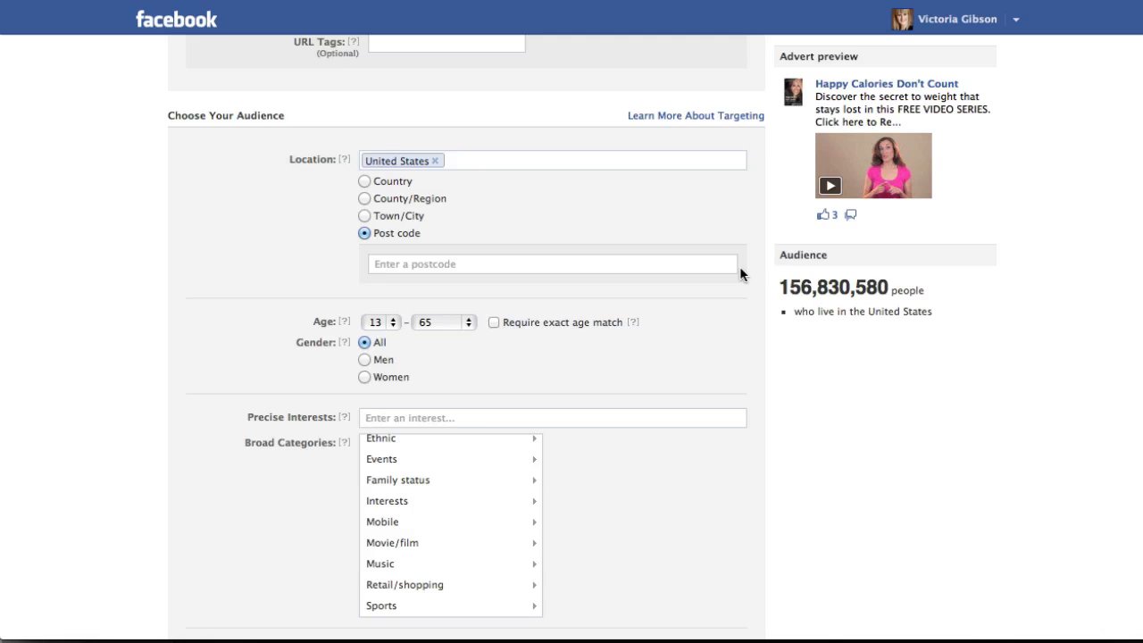
text(Marianne)
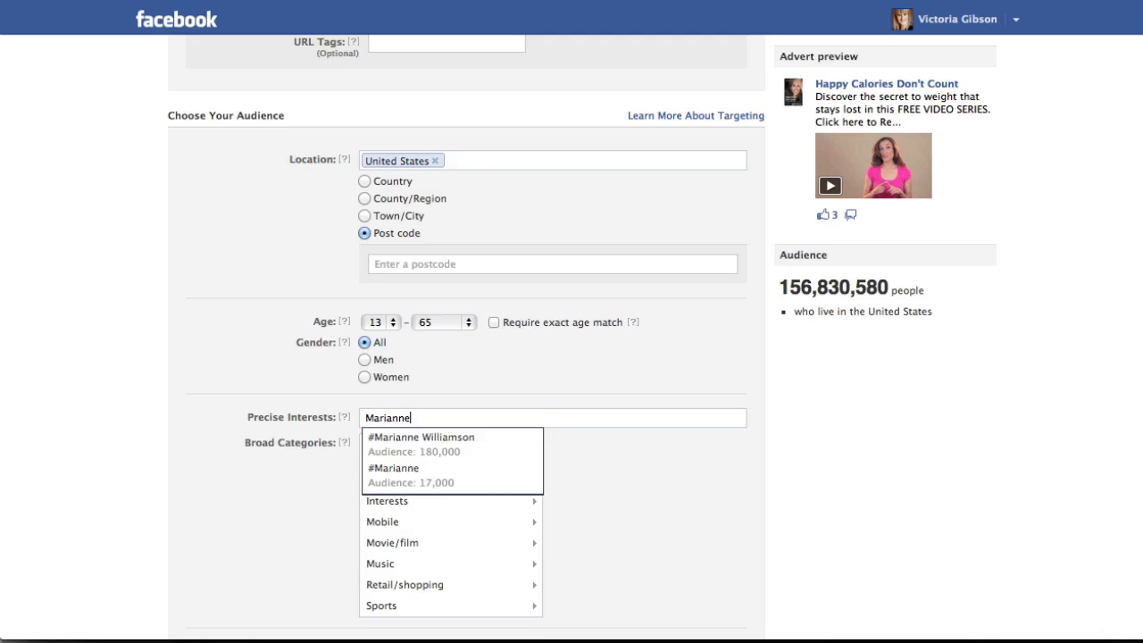
scroll(623, 265, down, 3)
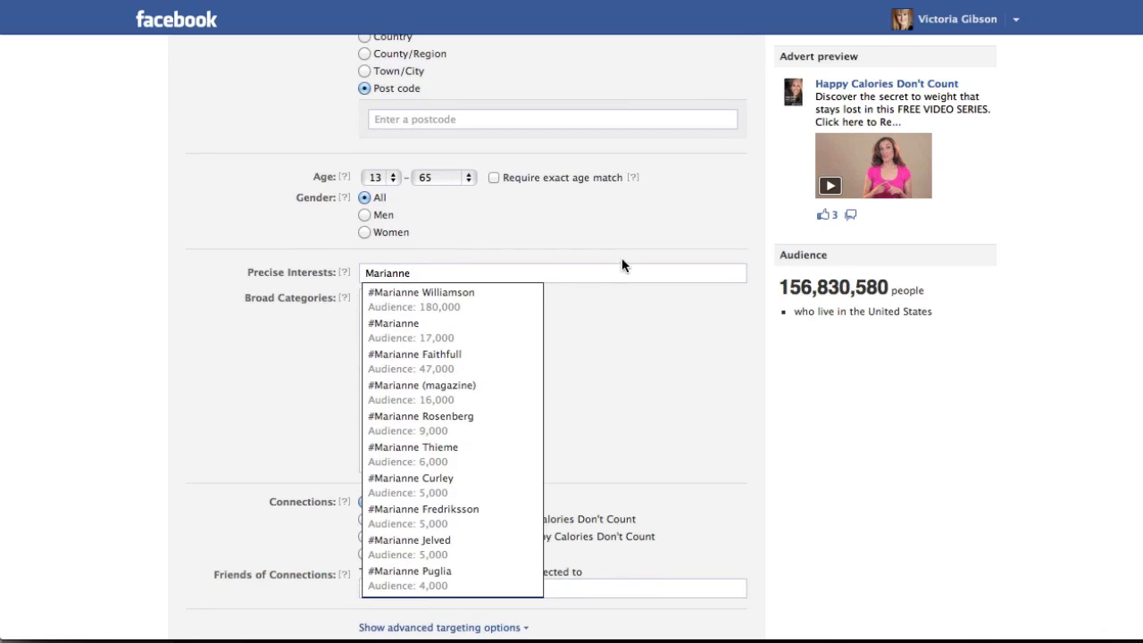
click(490, 300)
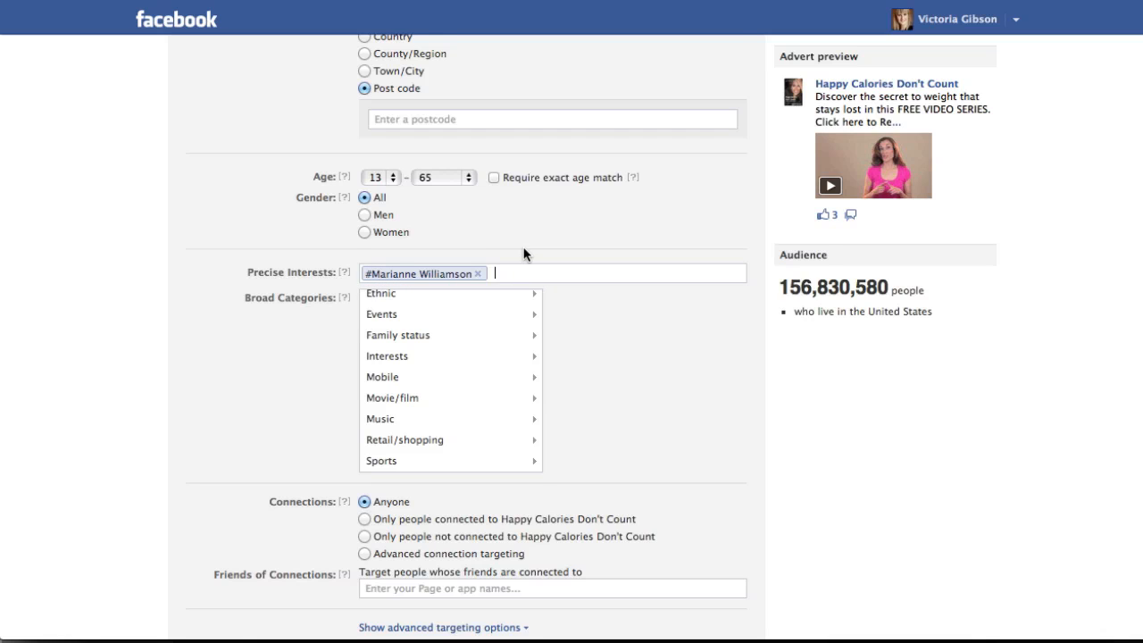
Replace the #Marianne Williamson precise interest with the plain Marianne Williamson interest without the hashtag.
scroll(523, 255, up, 1)
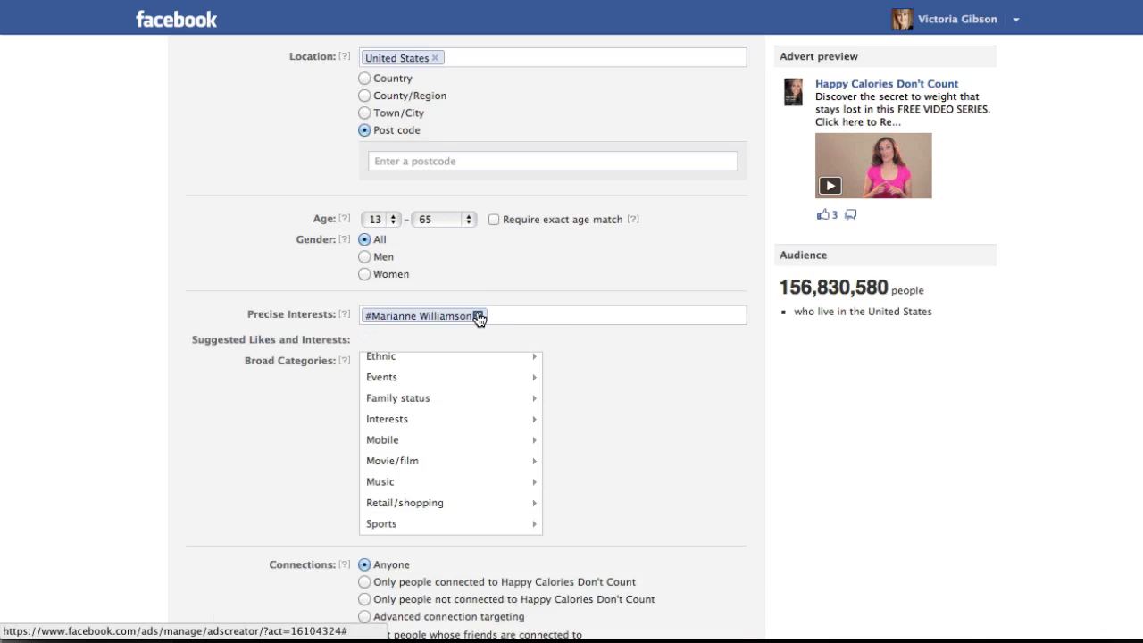
click(477, 315)
text(Marian)
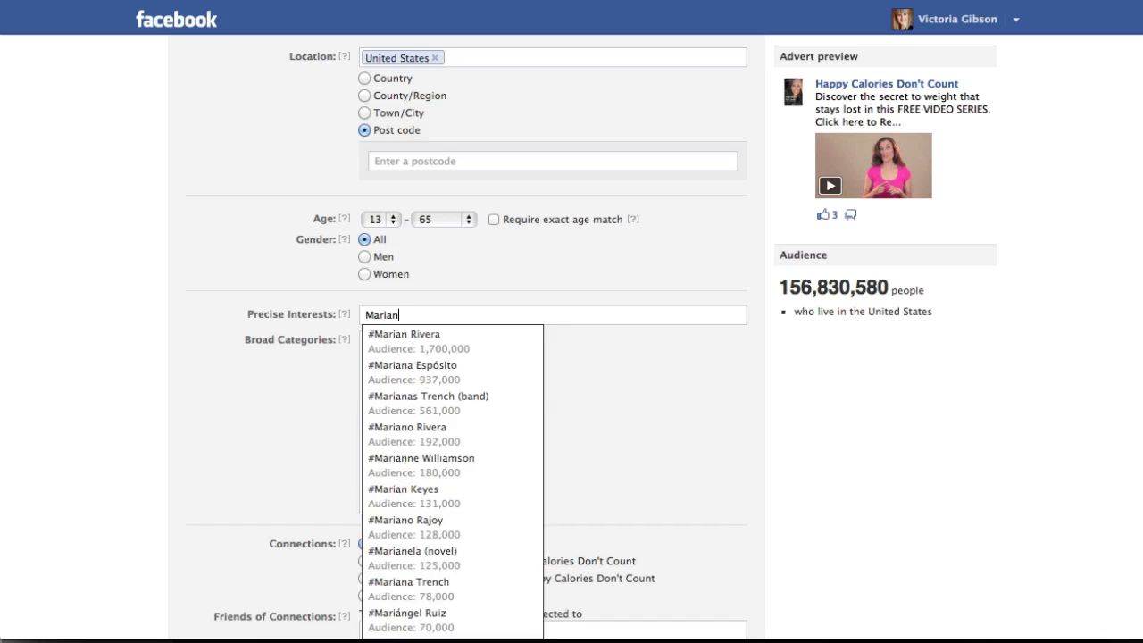
text(ne Williamson)
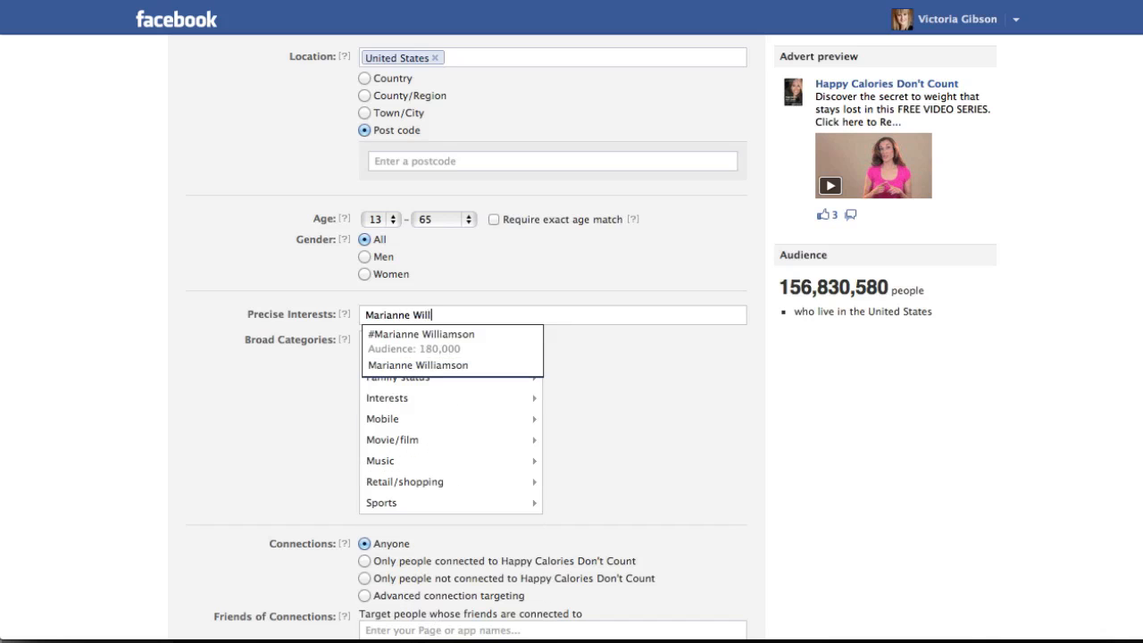
click(485, 365)
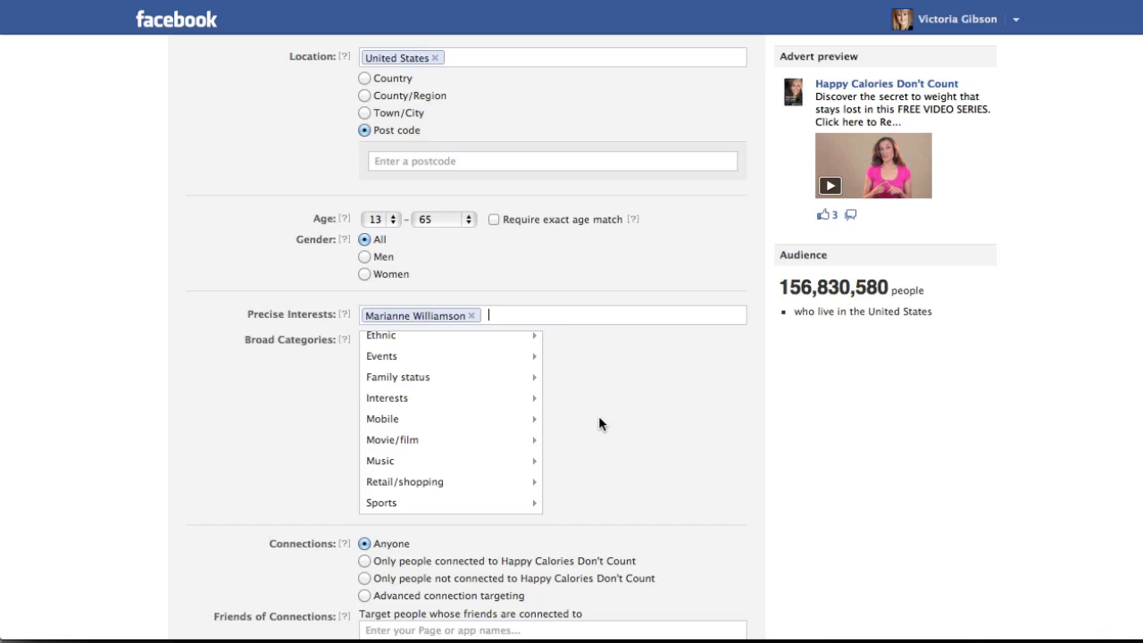
Set the audience's minimum age to 30 and restrict the gender to women.
click(388, 220)
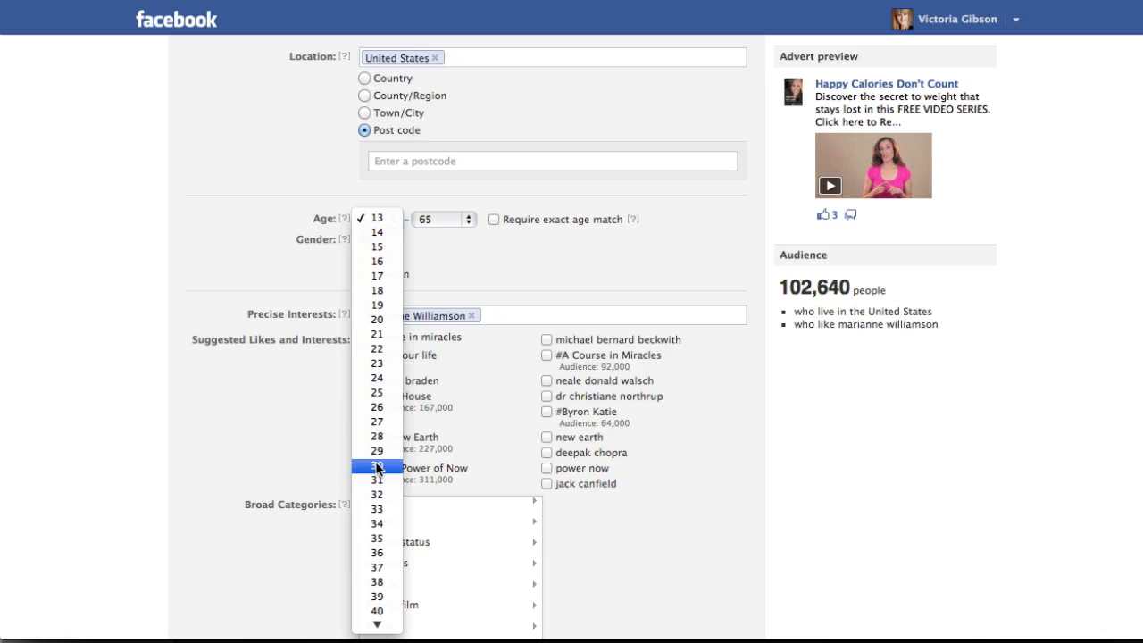
click(378, 465)
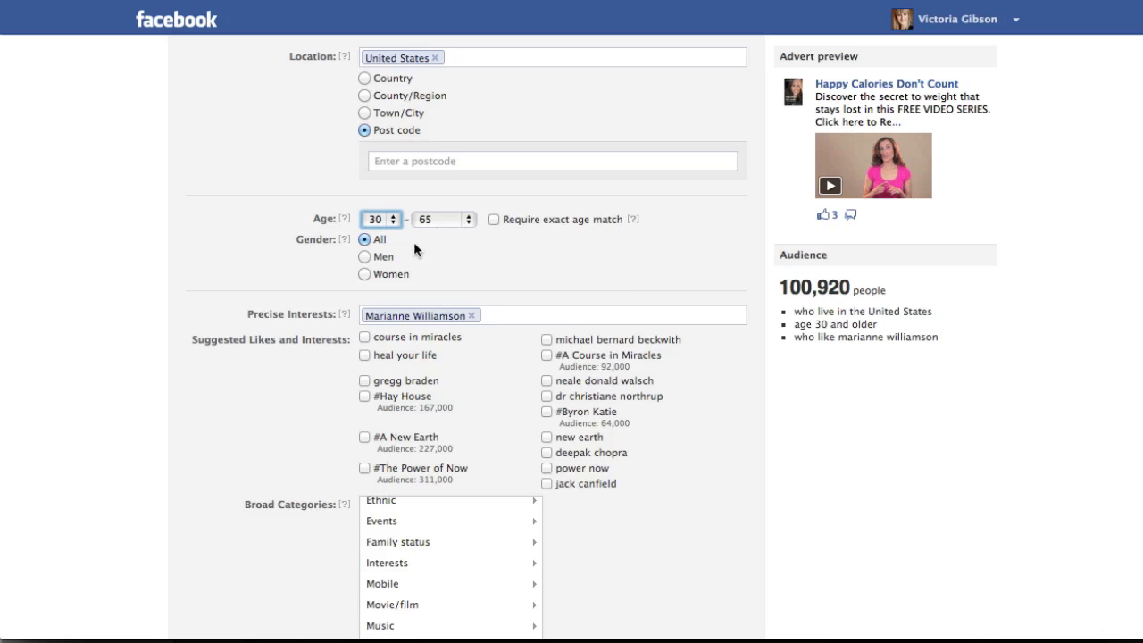
click(365, 275)
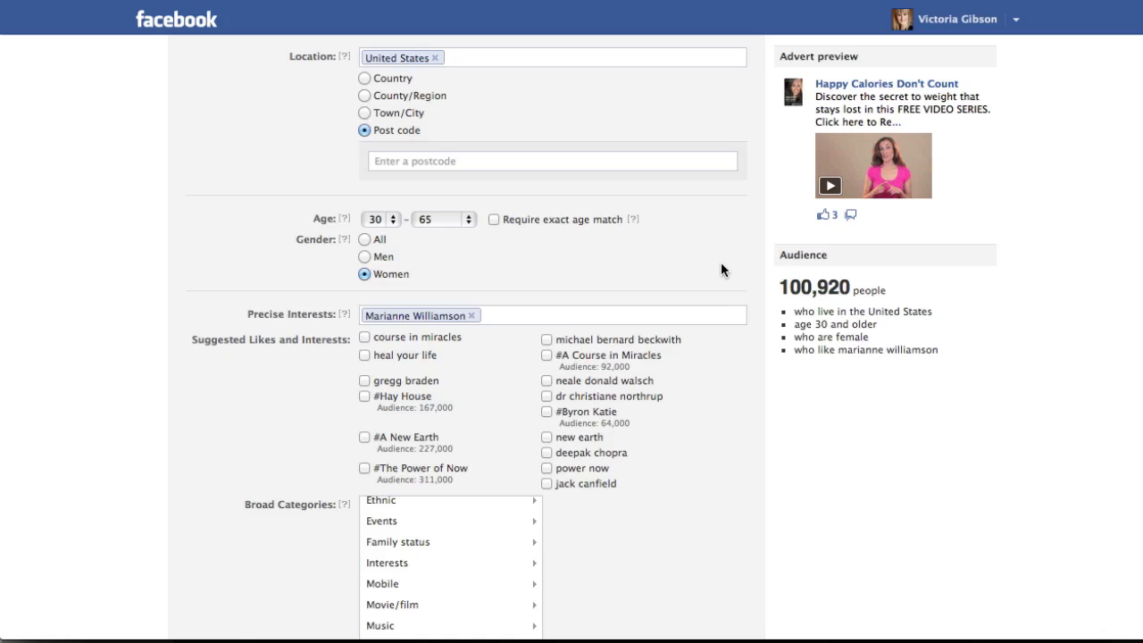
Add the suggested interest deepak chopra and include the Parents (all) category under Family status.
scroll(694, 259, down, 3)
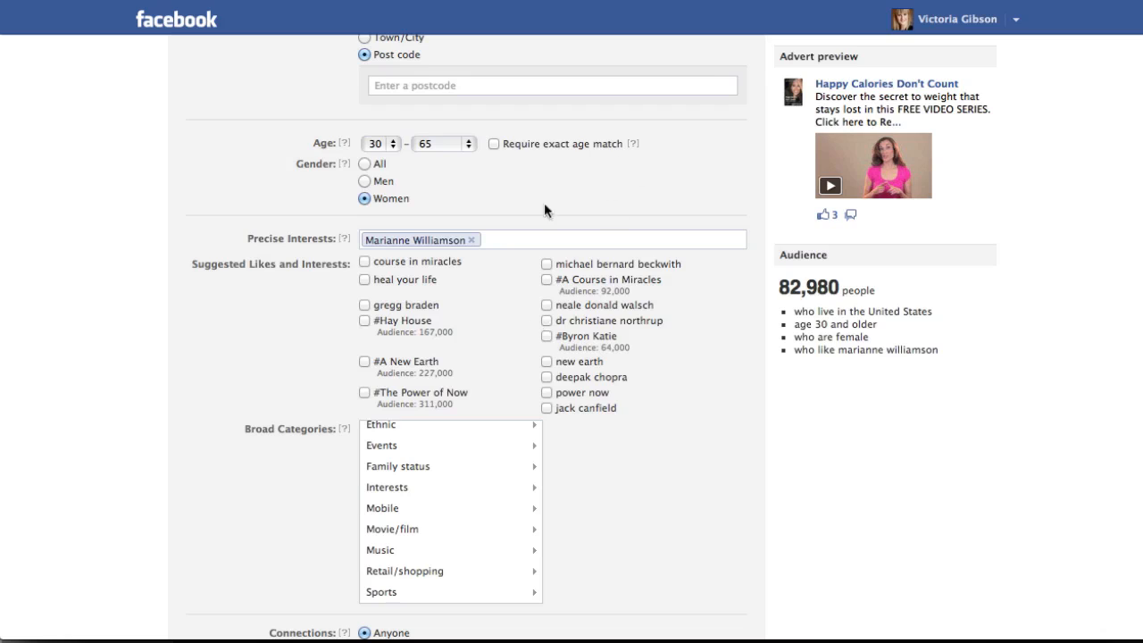
click(547, 378)
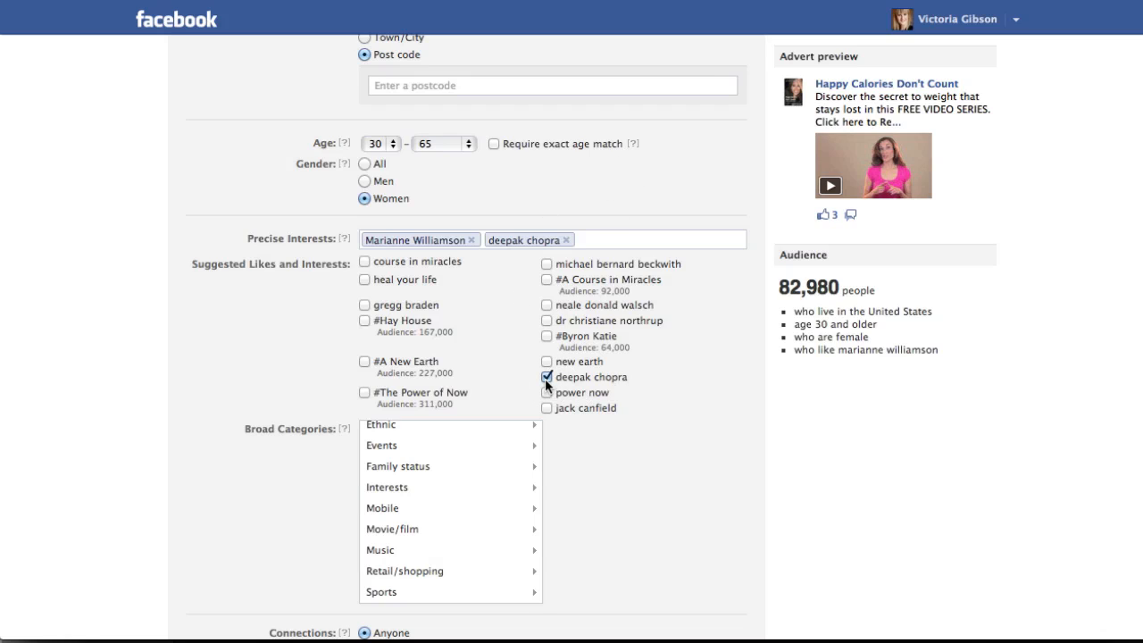
scroll(657, 436, down, 2)
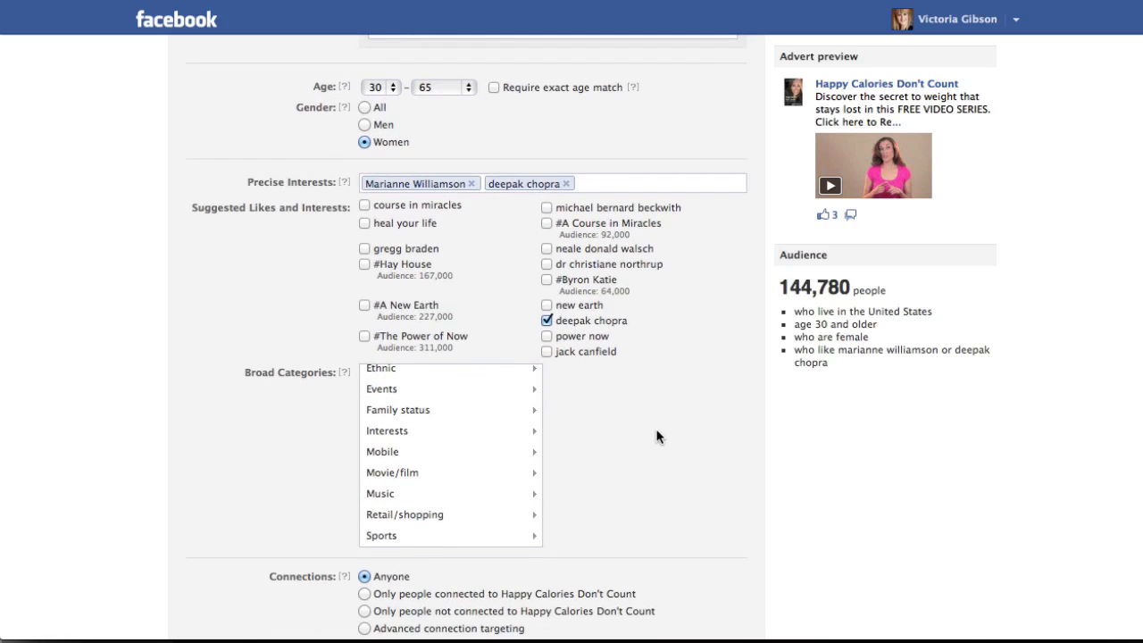
scroll(657, 436, down, 1)
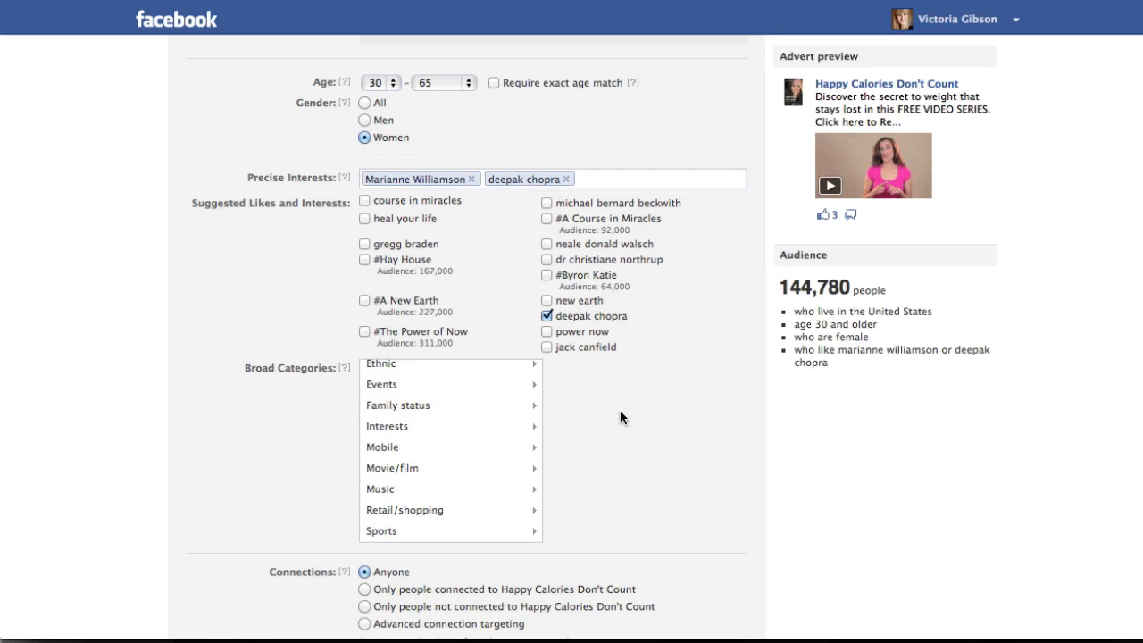
scroll(434, 438, up, 5)
scroll(435, 430, down, 5)
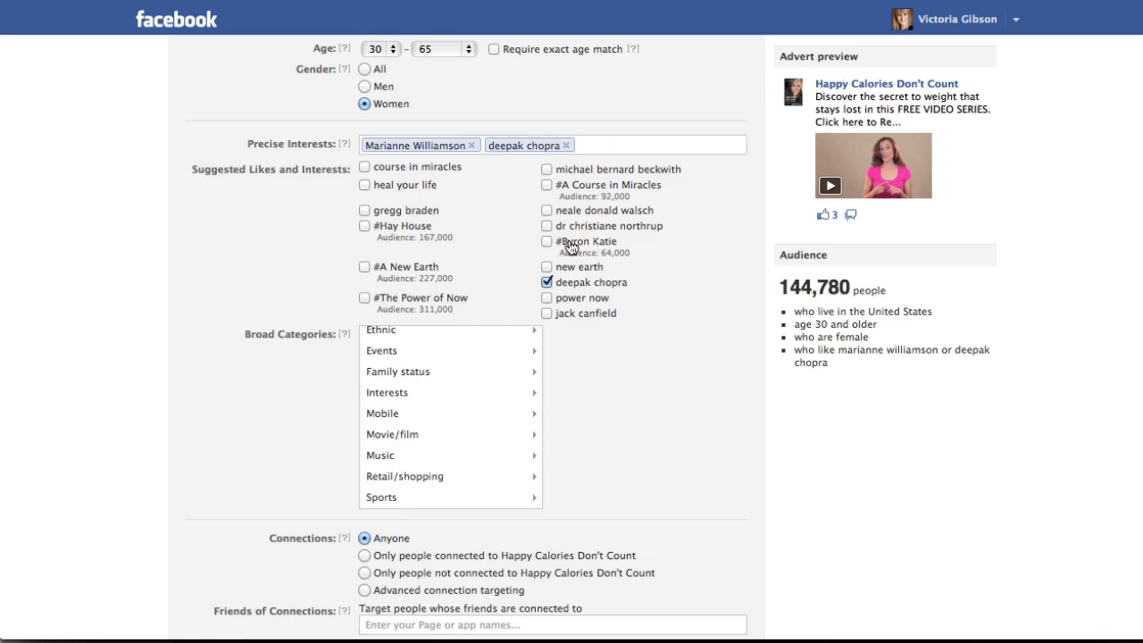
click(531, 382)
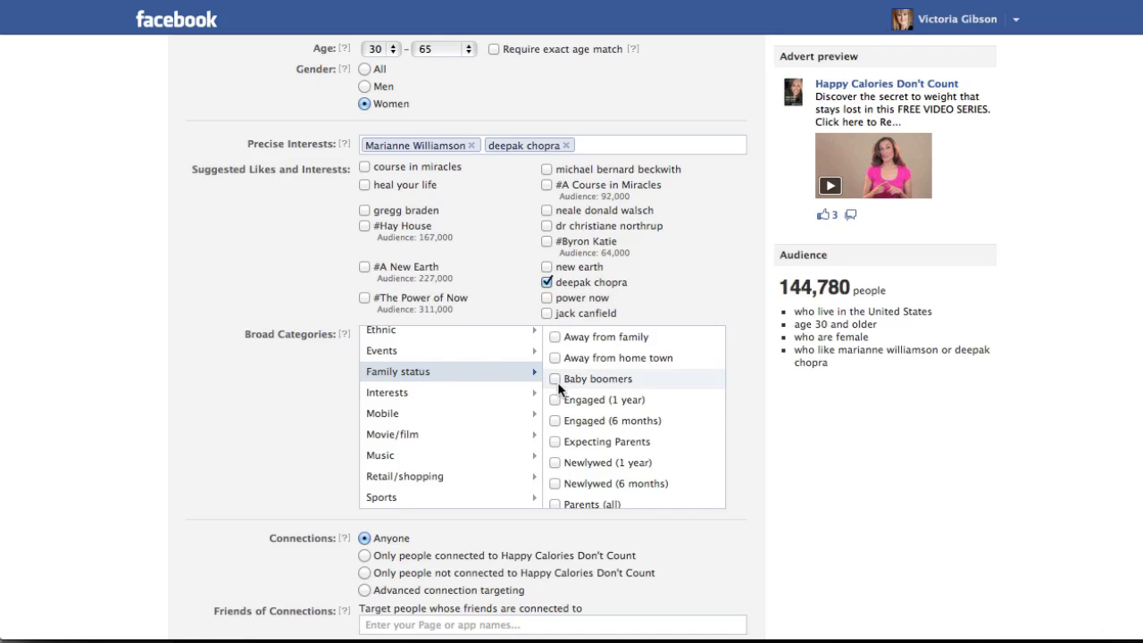
scroll(560, 465, down, 4)
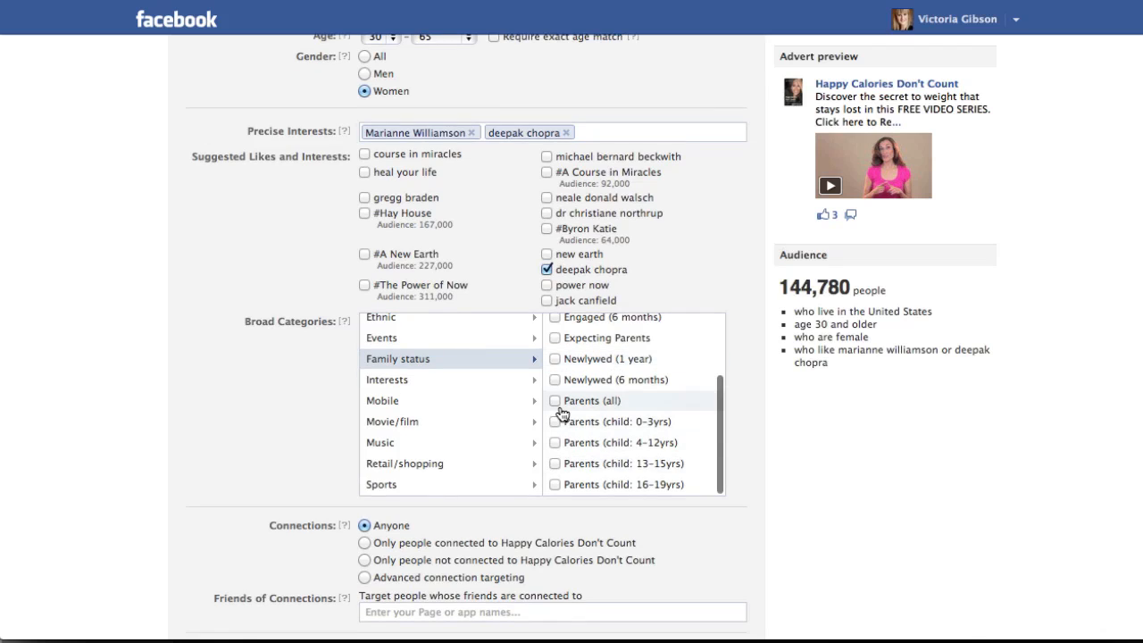
click(554, 401)
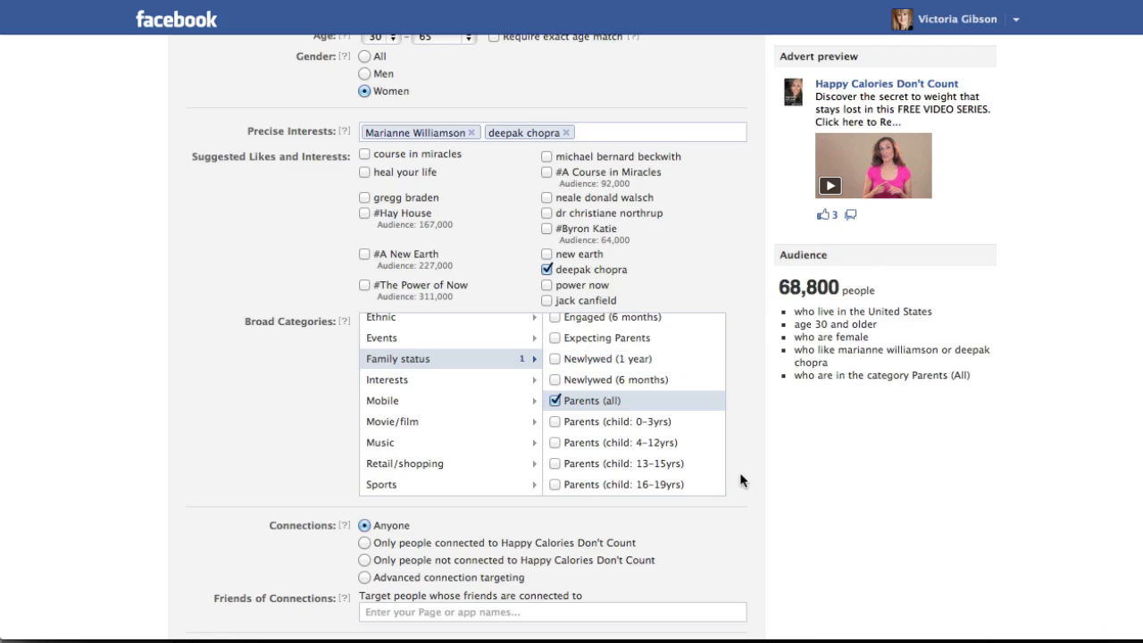
Compare the connection targeting choices and settle on only people not connected to Happy Calories Don't Count.
scroll(739, 481, down, 3)
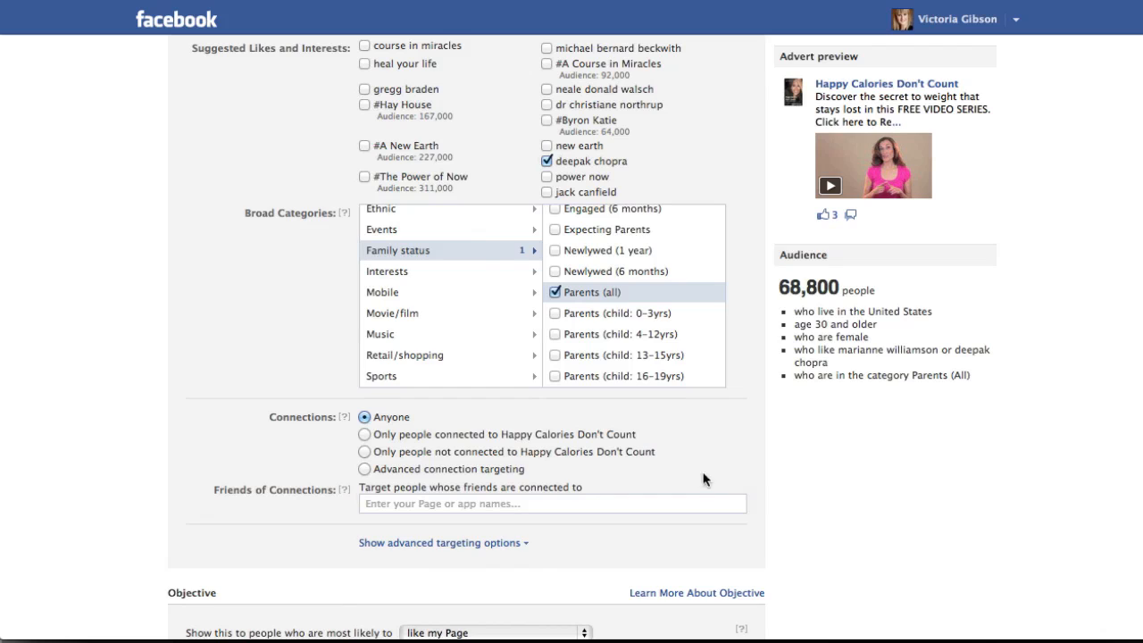
click(365, 452)
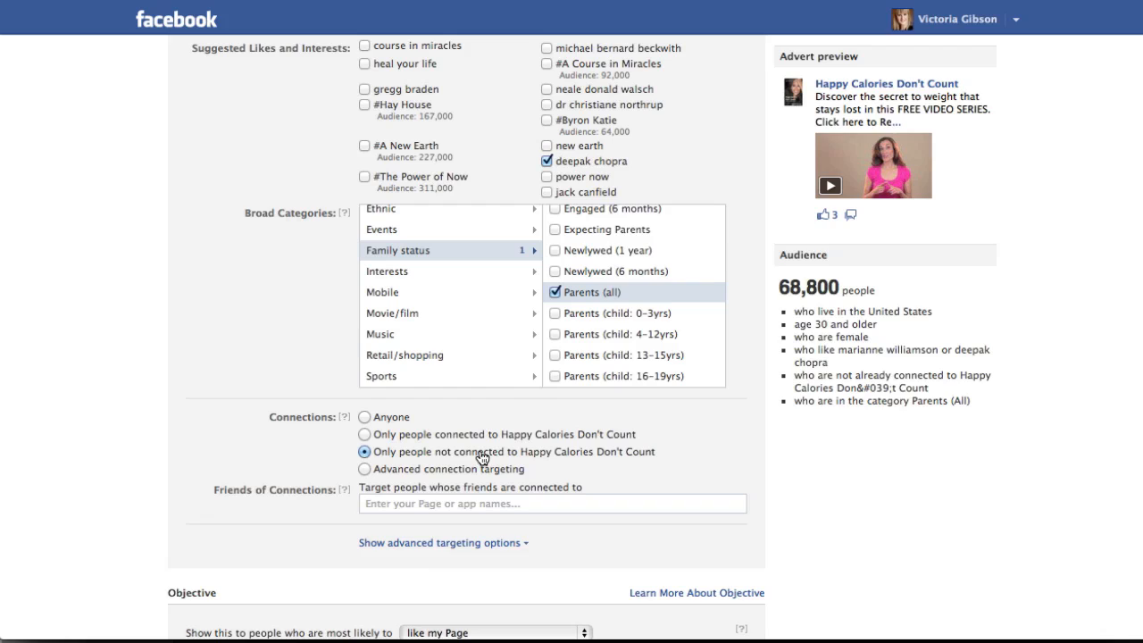
click(365, 435)
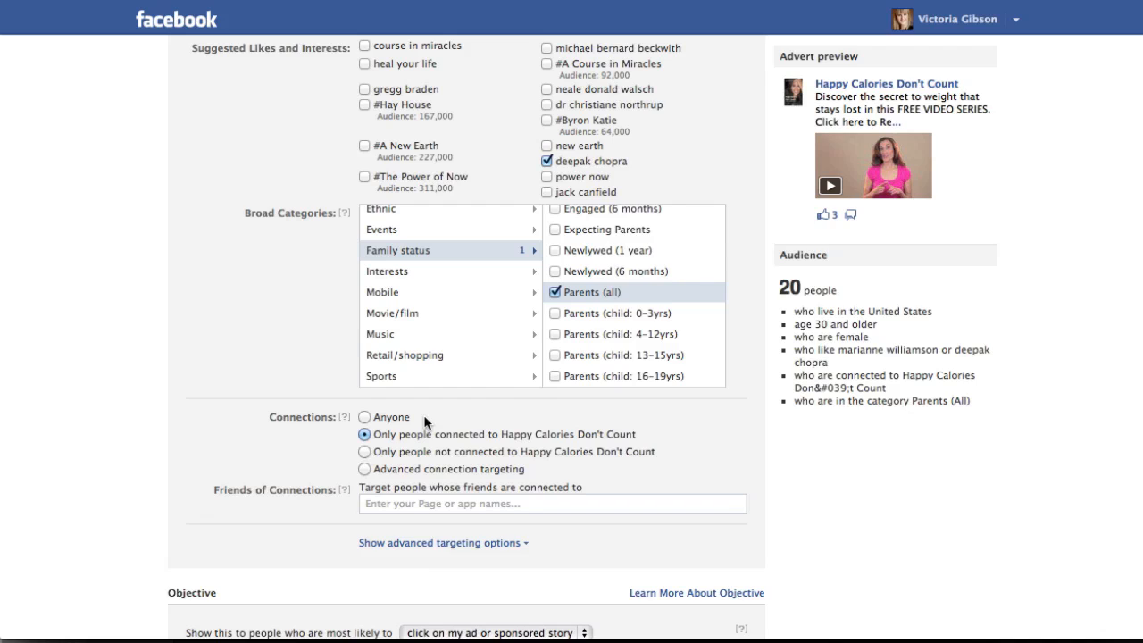
click(364, 452)
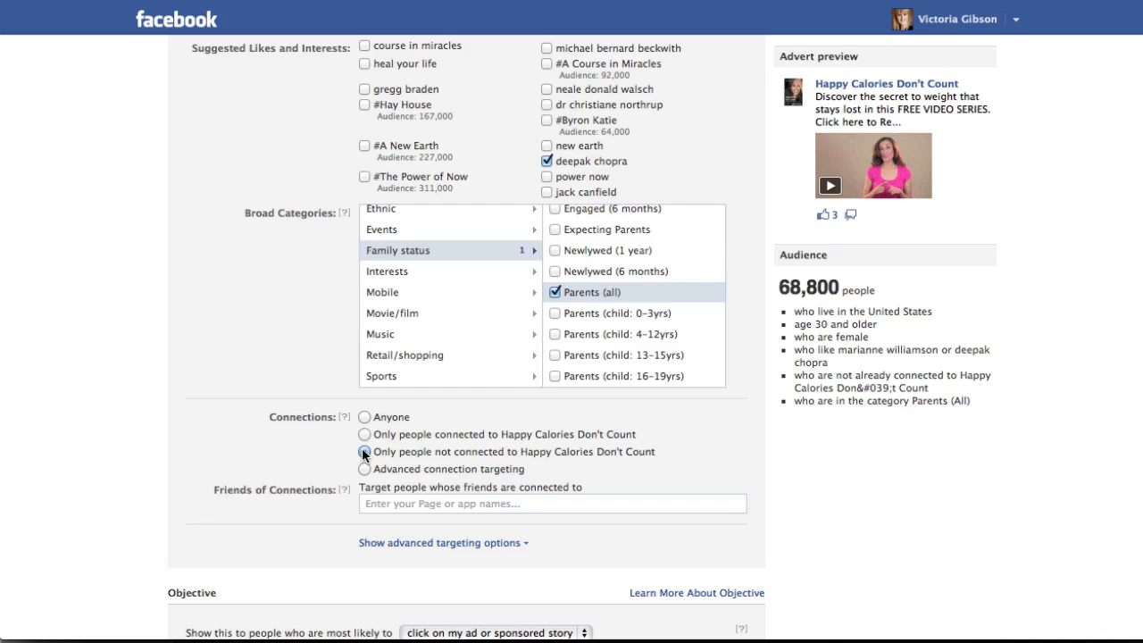
click(393, 500)
Try the "like my Page" objective, and return the objective to "click on my ad or sponsored story".
scroll(387, 482, down, 3)
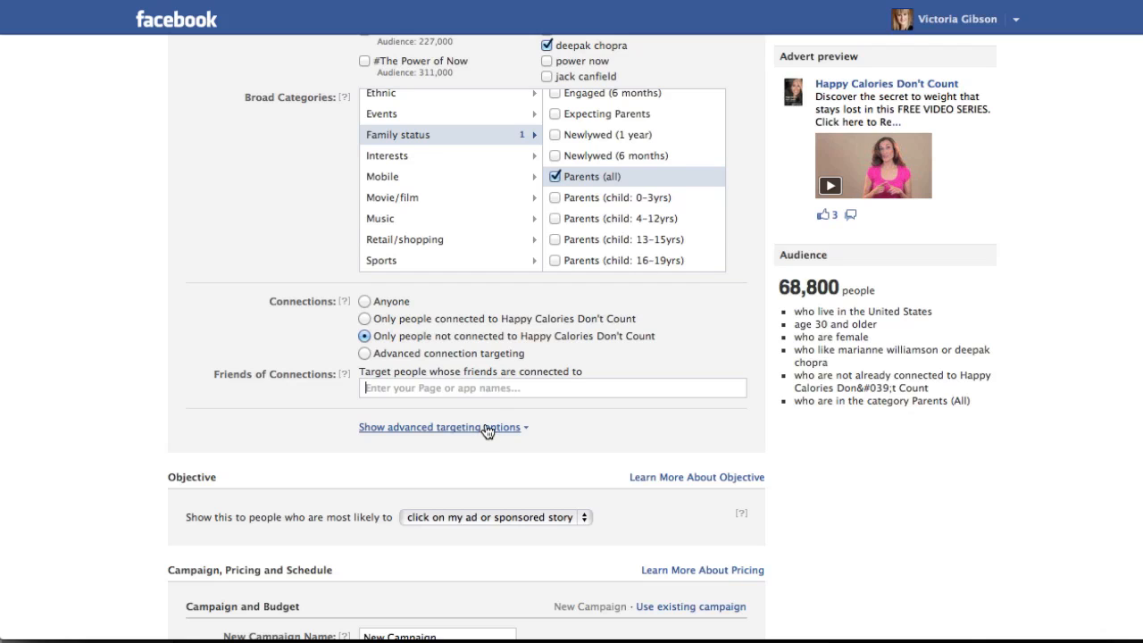
scroll(488, 431, down, 2)
scroll(485, 430, down, 1)
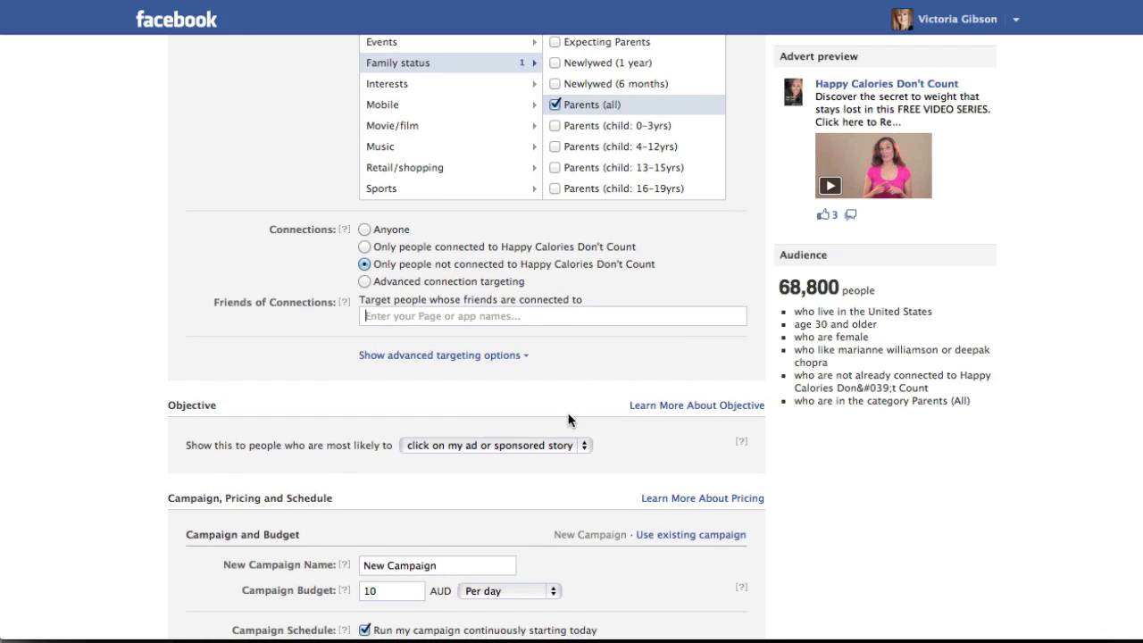
scroll(568, 418, down, 3)
scroll(569, 419, down, 4)
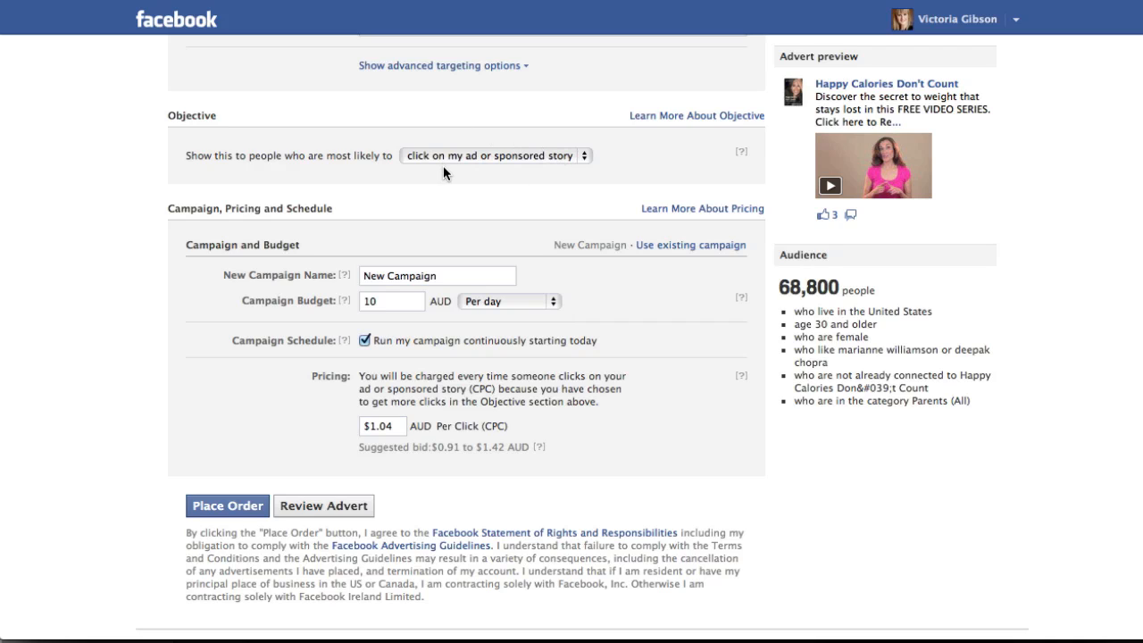
click(585, 156)
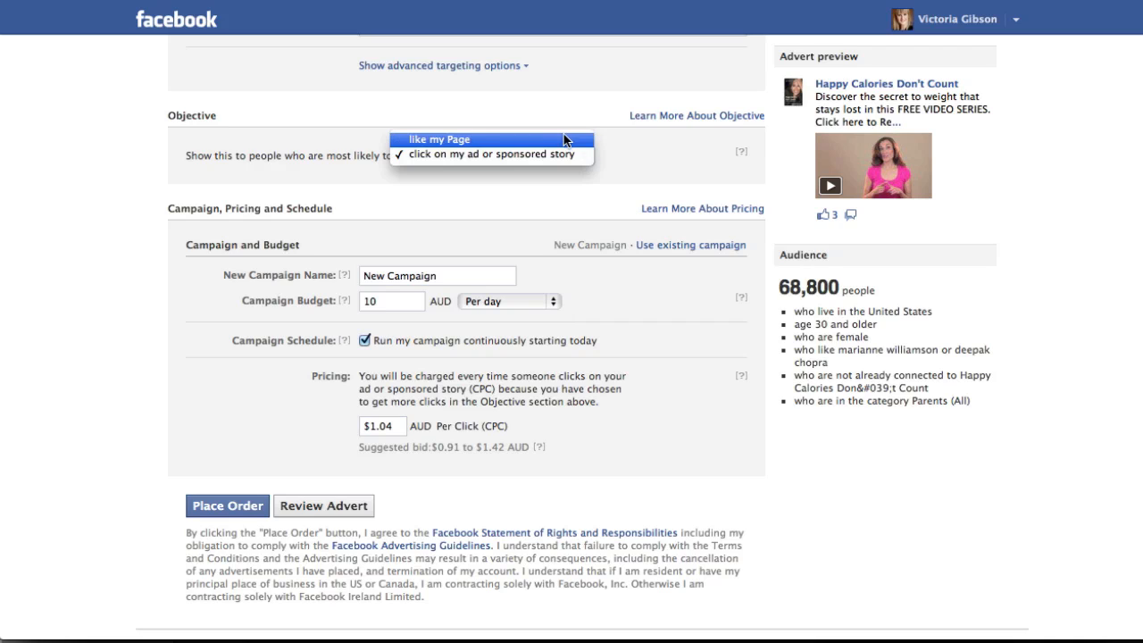
click(564, 135)
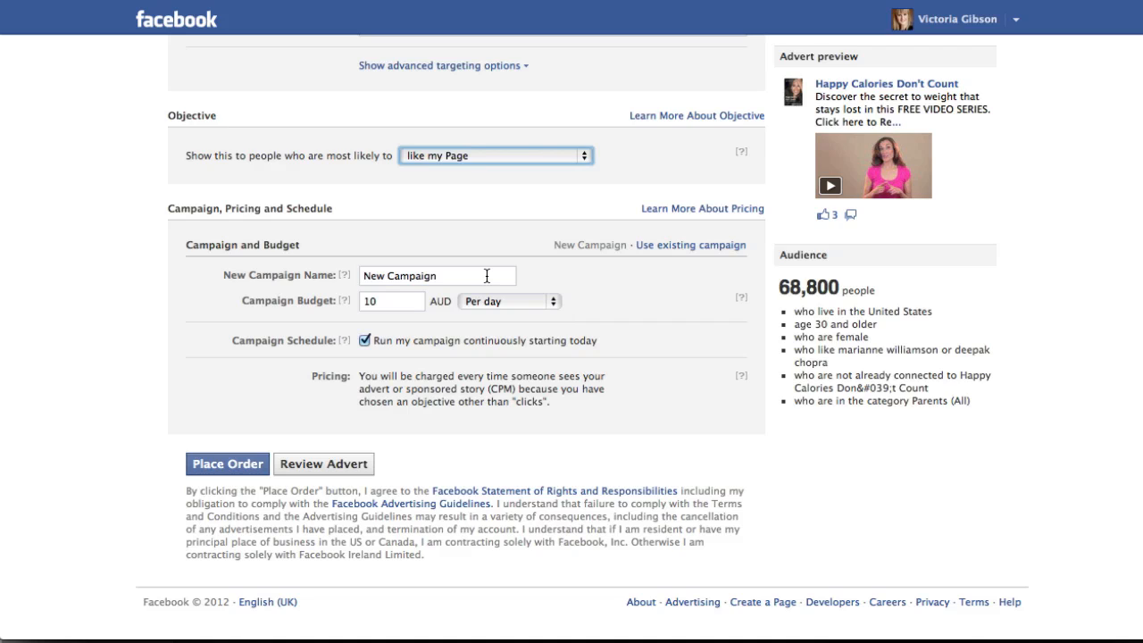
click(582, 156)
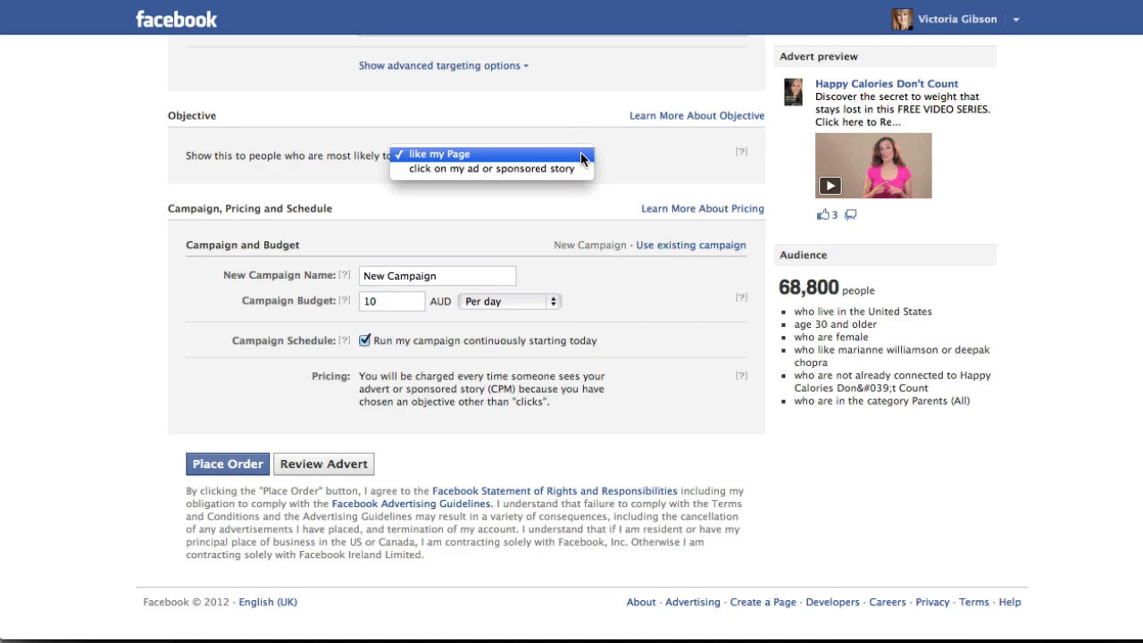
click(578, 168)
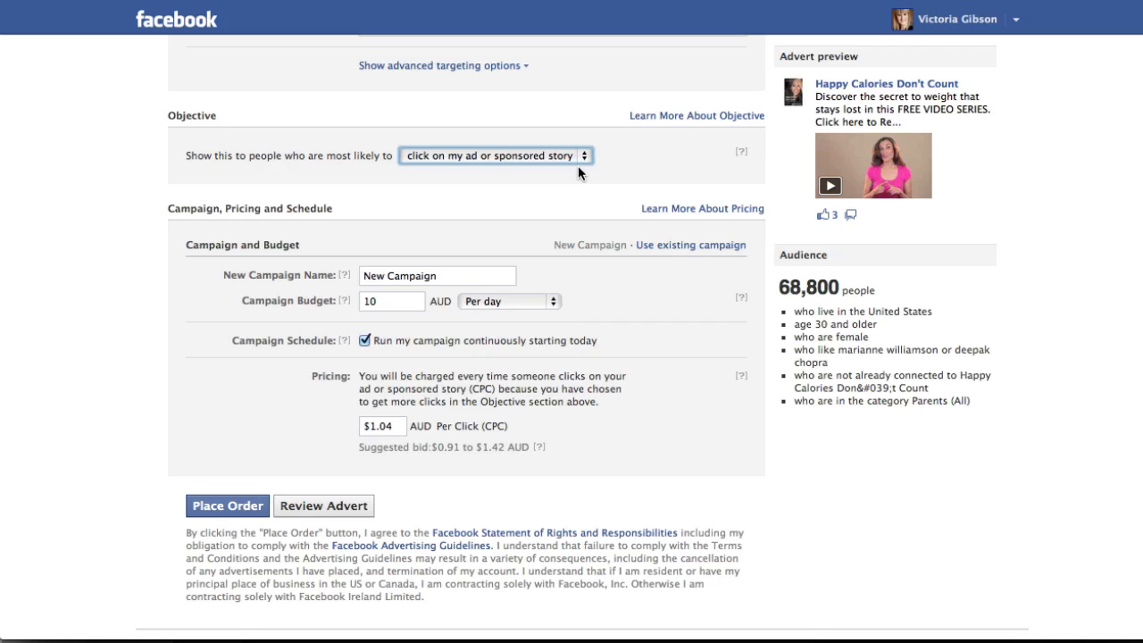
Name the new campaign NBMM 4 and set its budget to 20 AUD per day.
drag(455, 275, 294, 270)
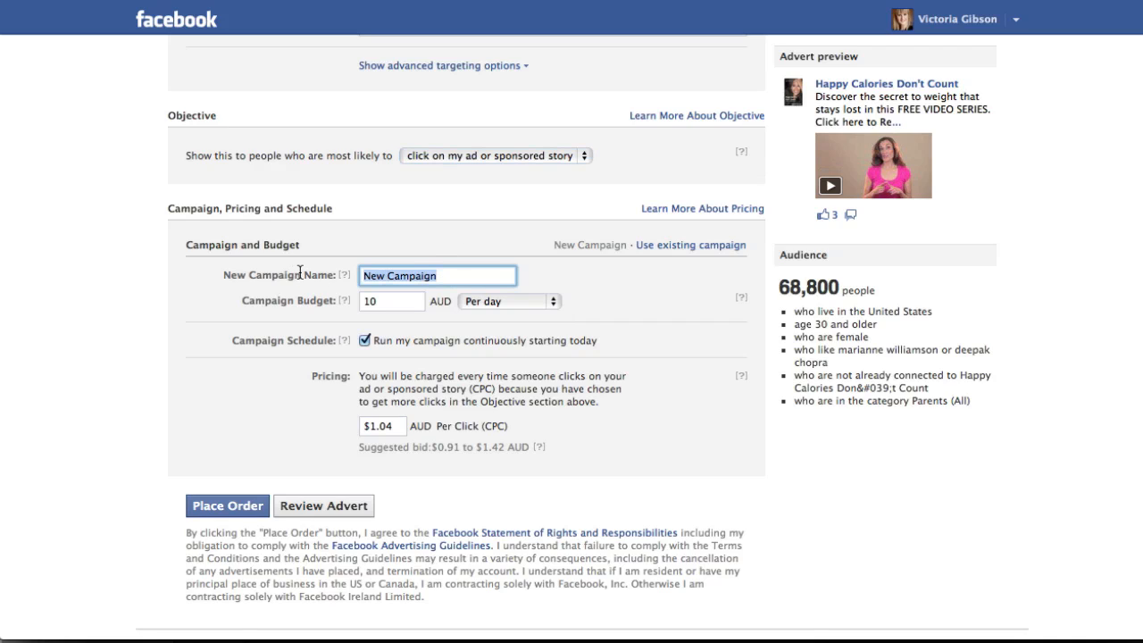
text(NBMM)
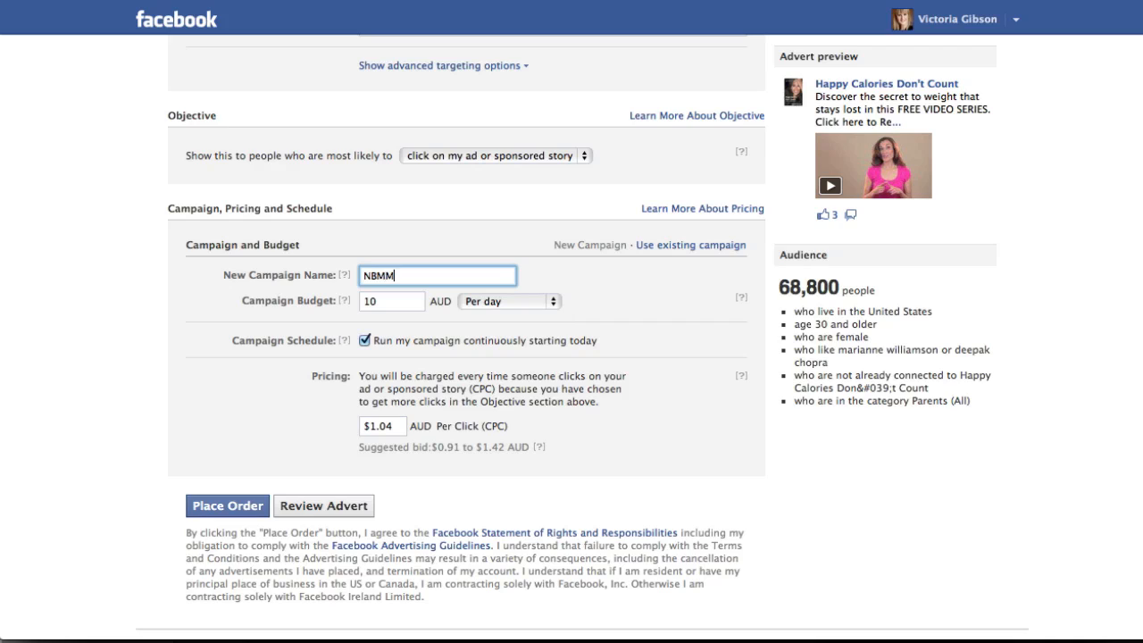
text( 4)
click(391, 302)
text(10)
click(344, 301)
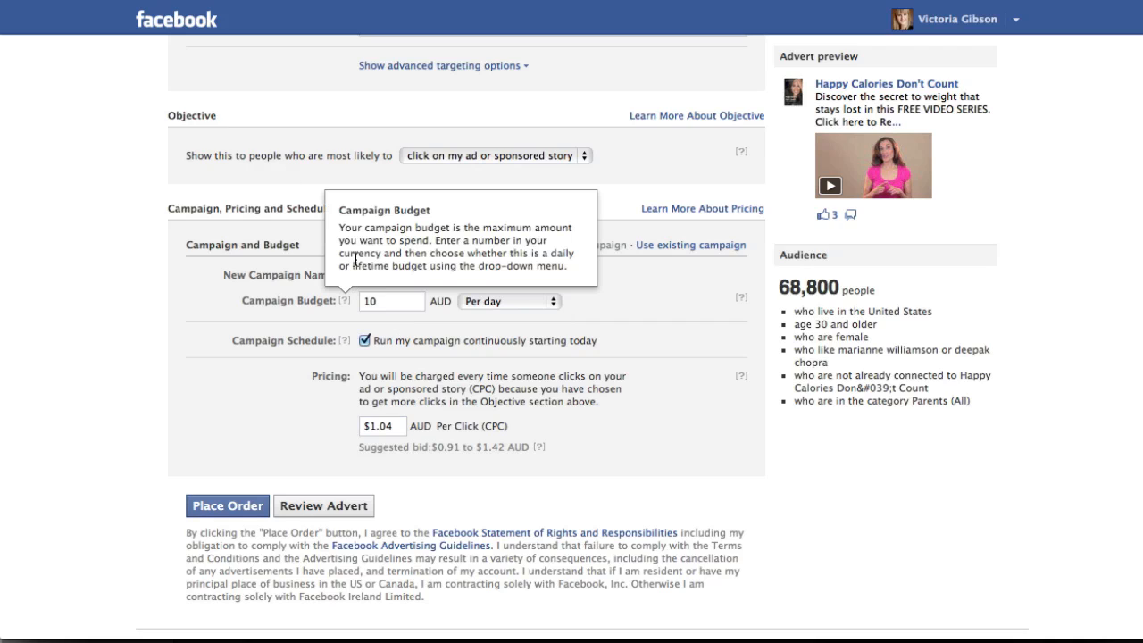
drag(390, 304, 338, 304)
text(20)
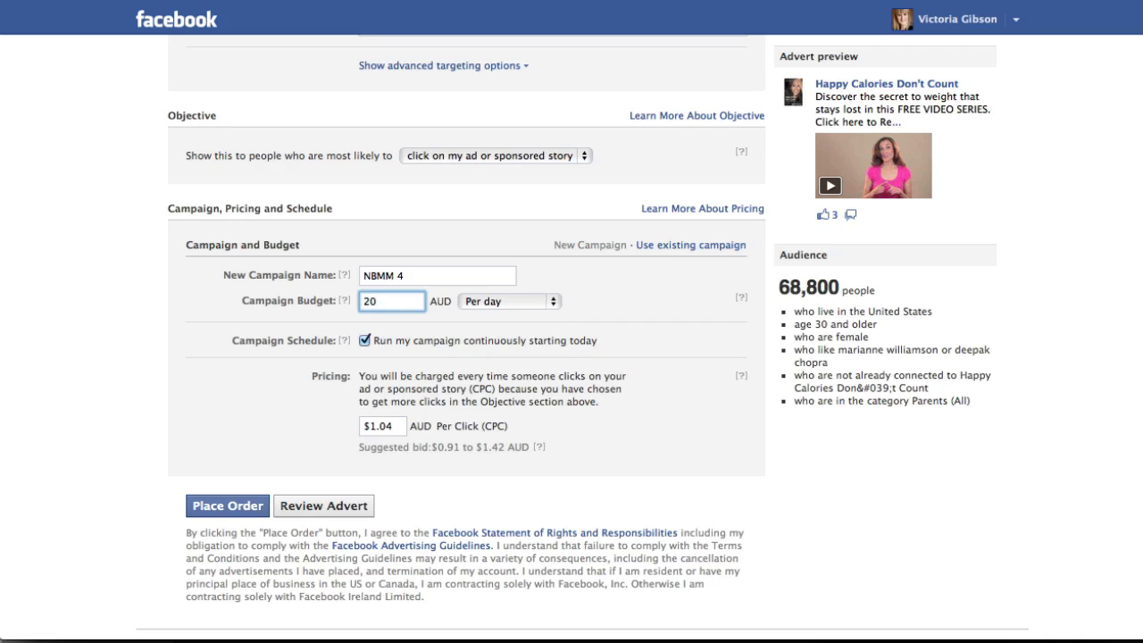
Set the campaign's bid to $0.95 AUD per click.
click(398, 427)
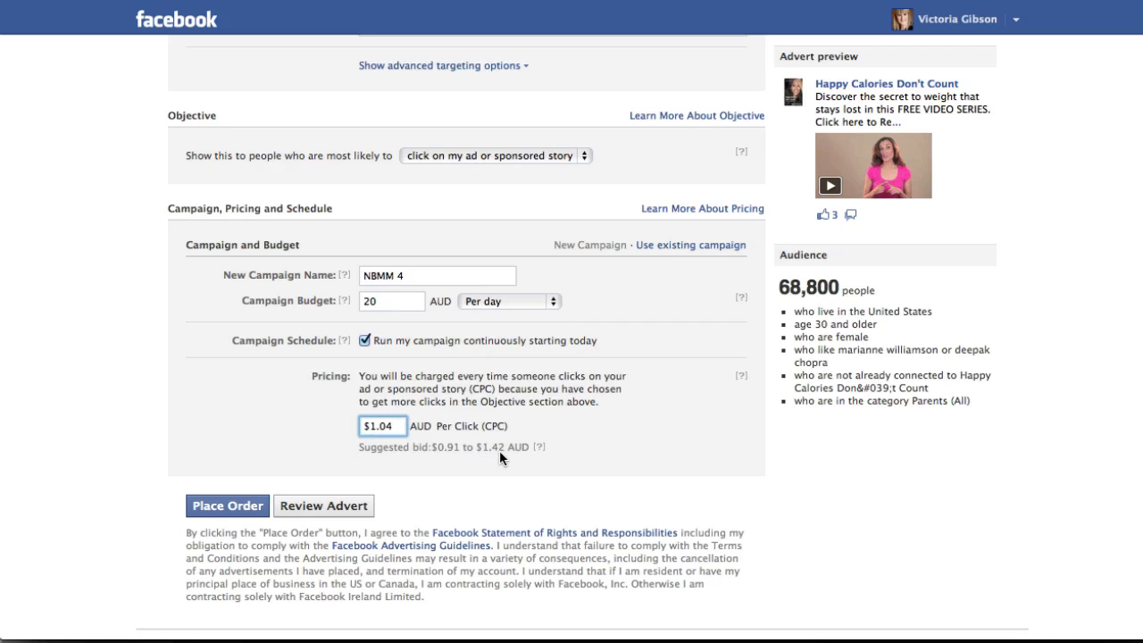
drag(405, 425, 342, 427)
text($0.95)
click(393, 443)
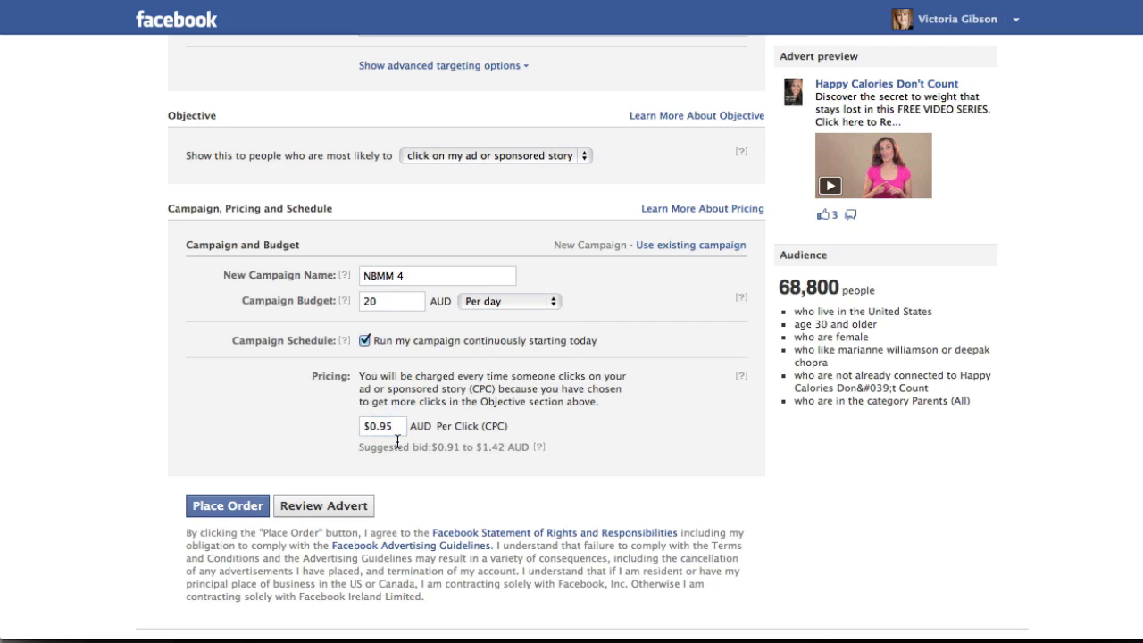
Open the advert for review and name it Carmela Video.
click(335, 509)
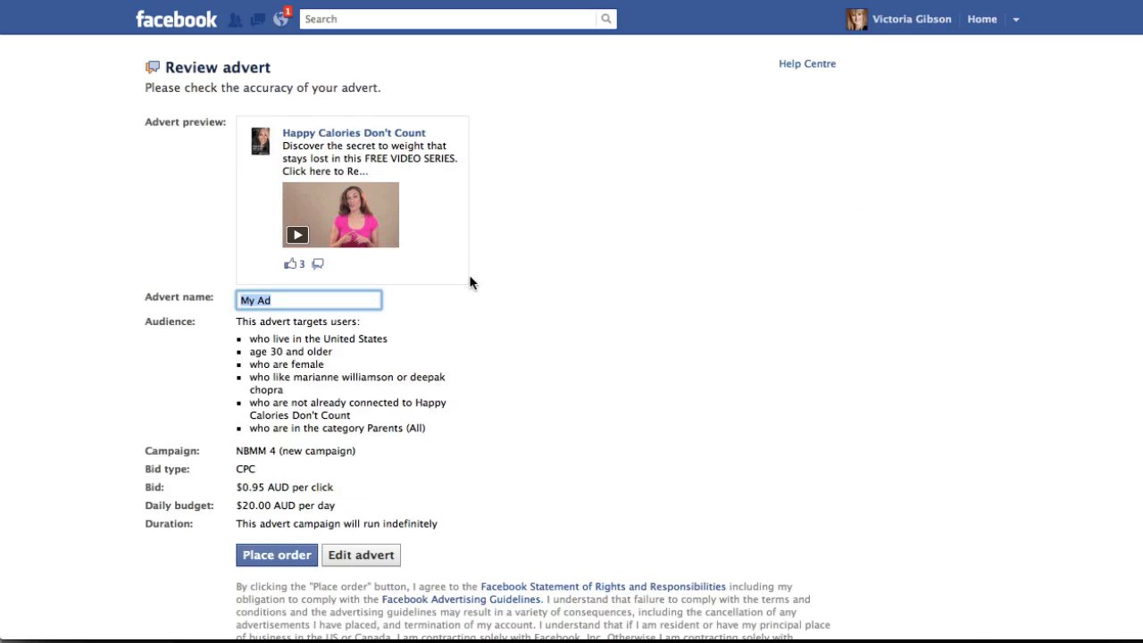
drag(287, 301, 186, 299)
text(Care)
key(BackSpace)
text(mela Video)
Preview the advert's destination post and follow its registration link to inspect the landing page.
click(320, 235)
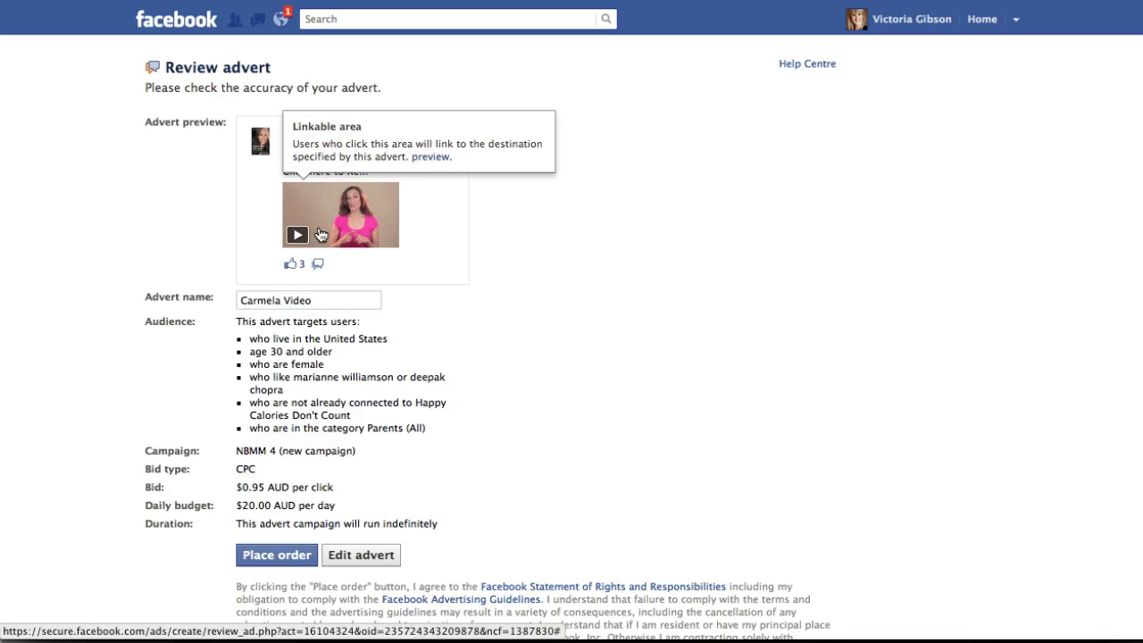
click(428, 158)
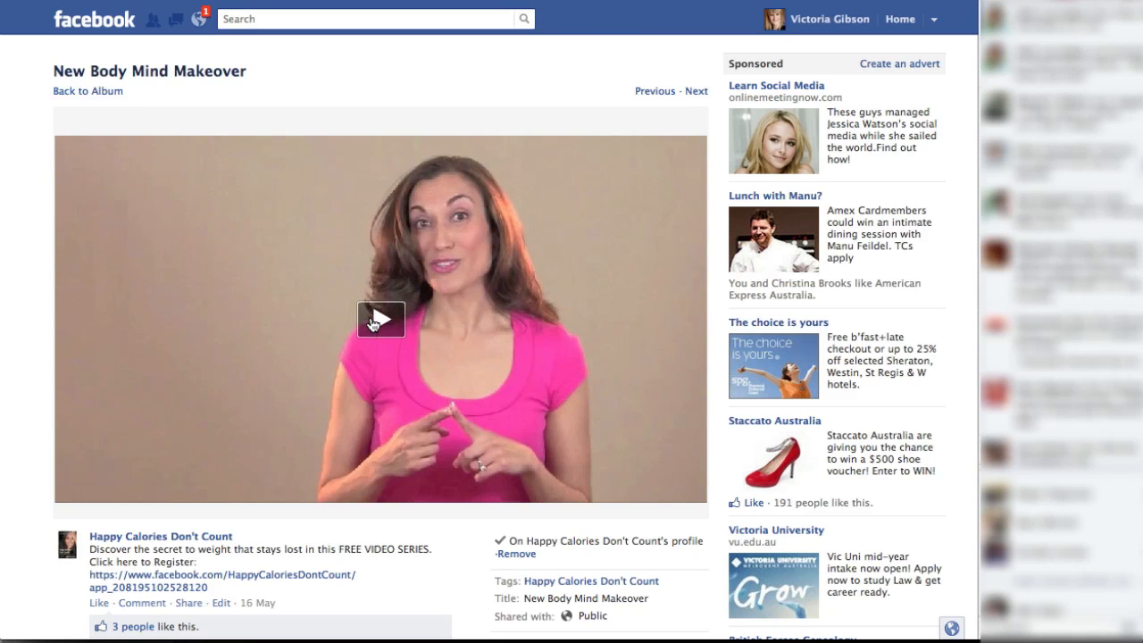
click(261, 576)
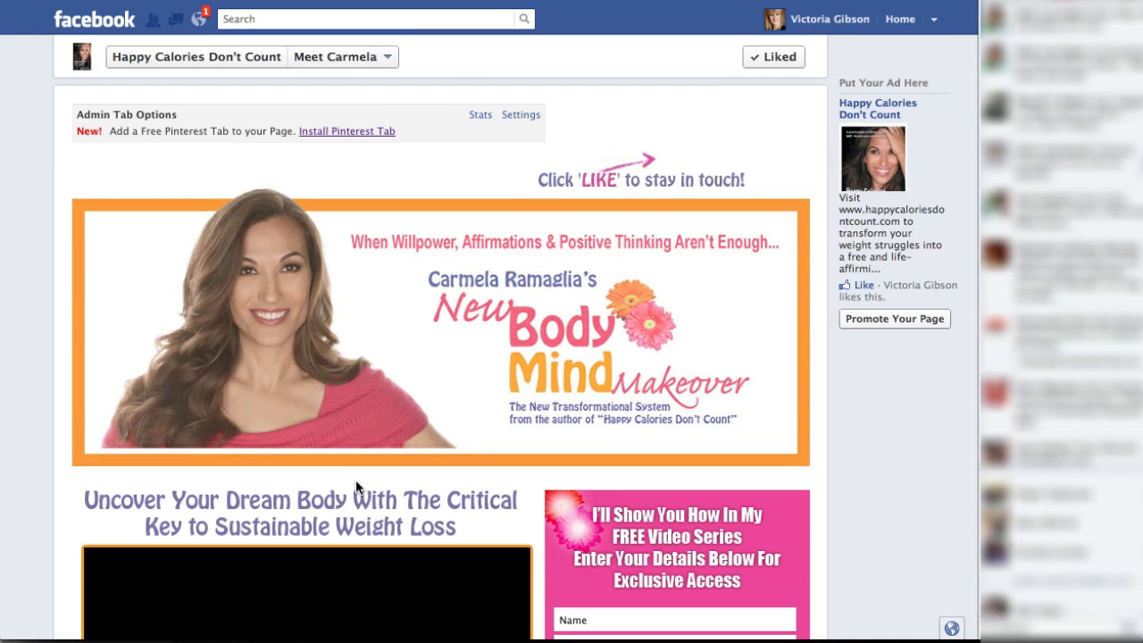
scroll(356, 479, down, 5)
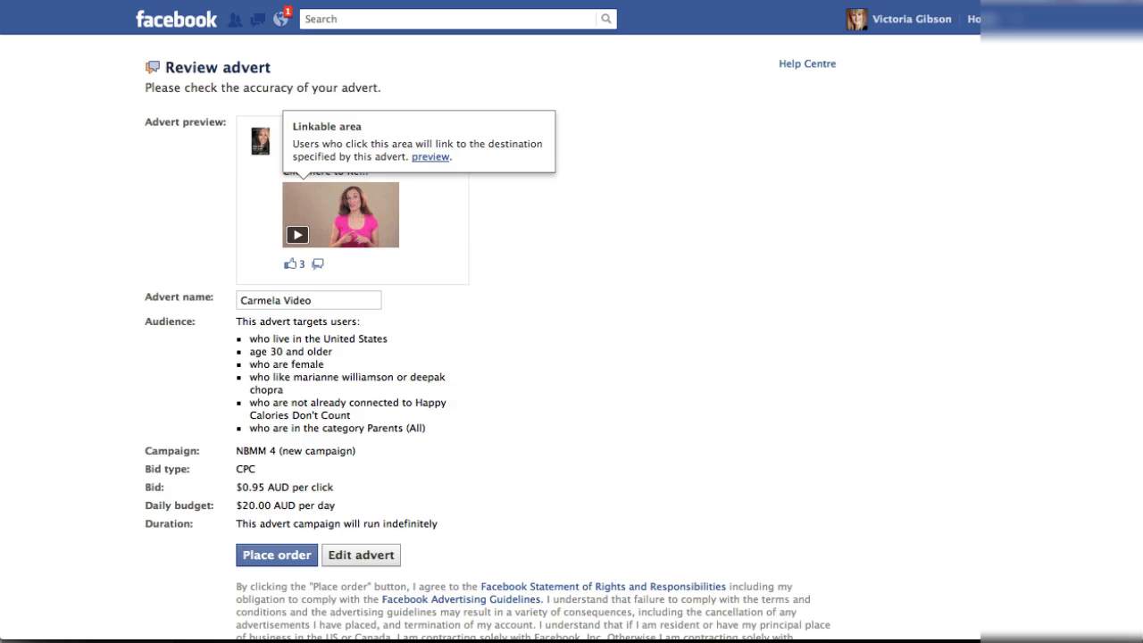
Place the order for the reviewed advert and open a new browser tab.
click(275, 561)
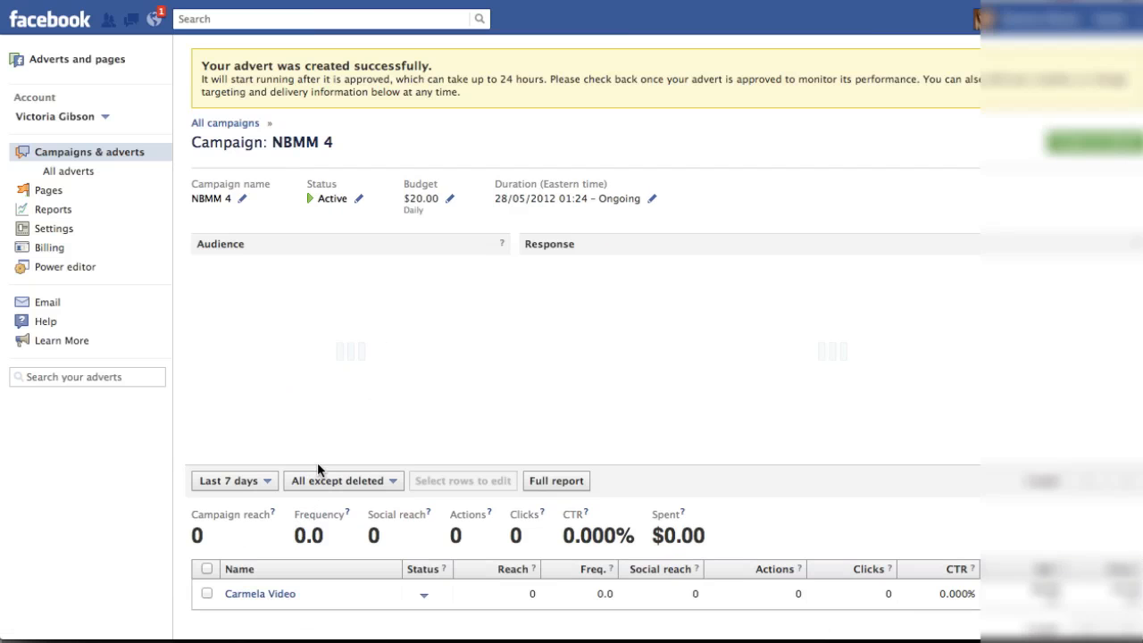
key(super+t)
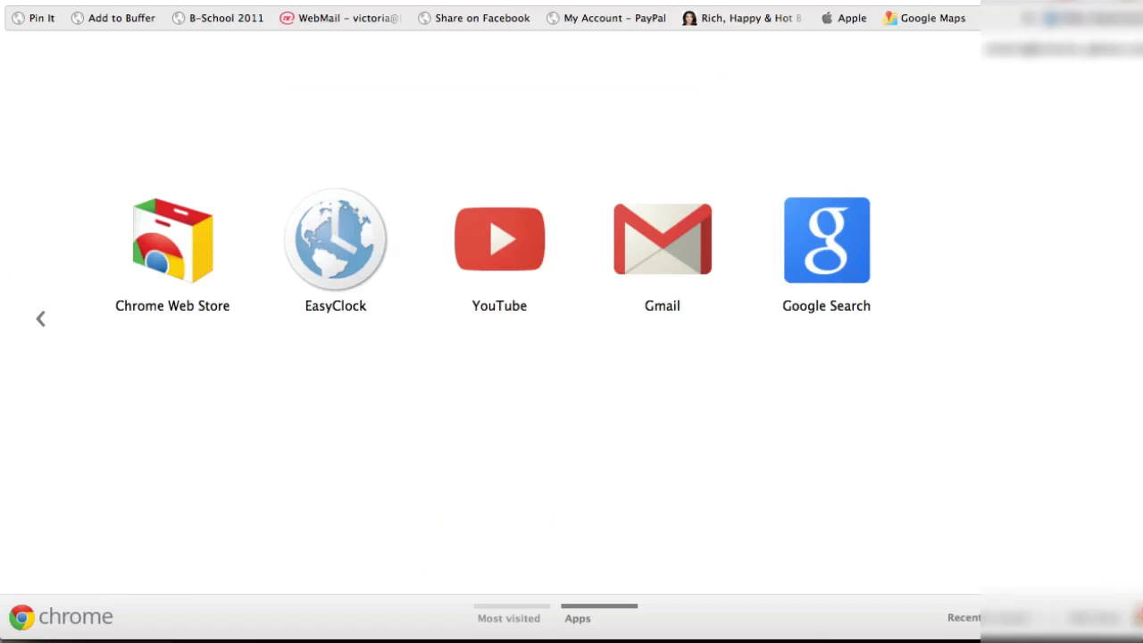